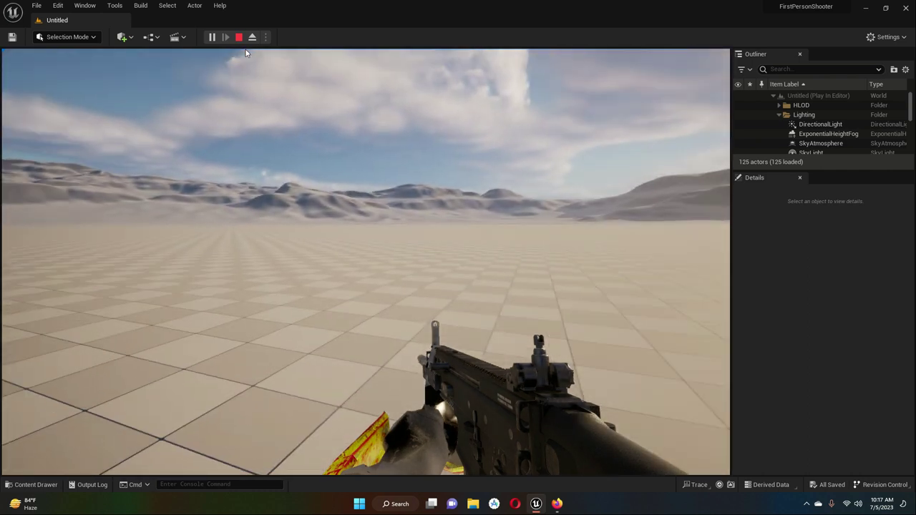
Release the mouse cursor from the running game and stop the play session.
{"action": "left_click", "coordinate": [171, 415]}
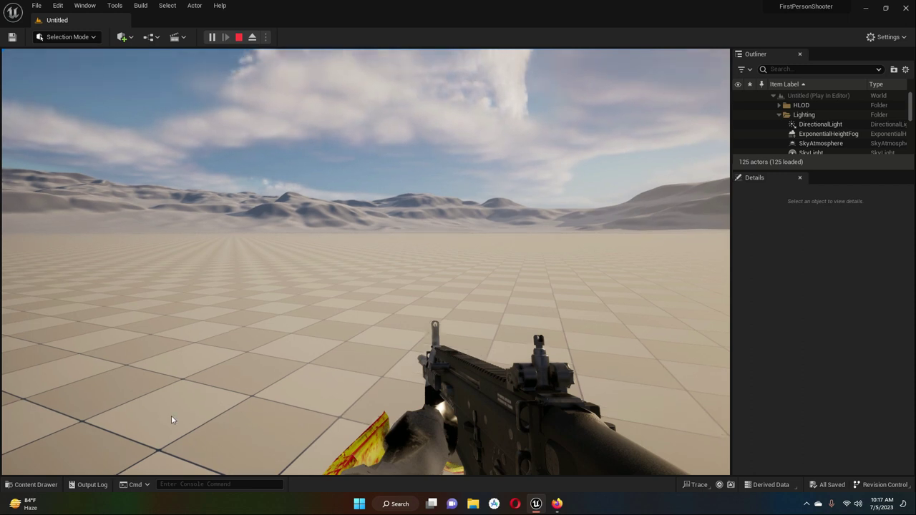
{"action": "key", "text": "shift+F1"}
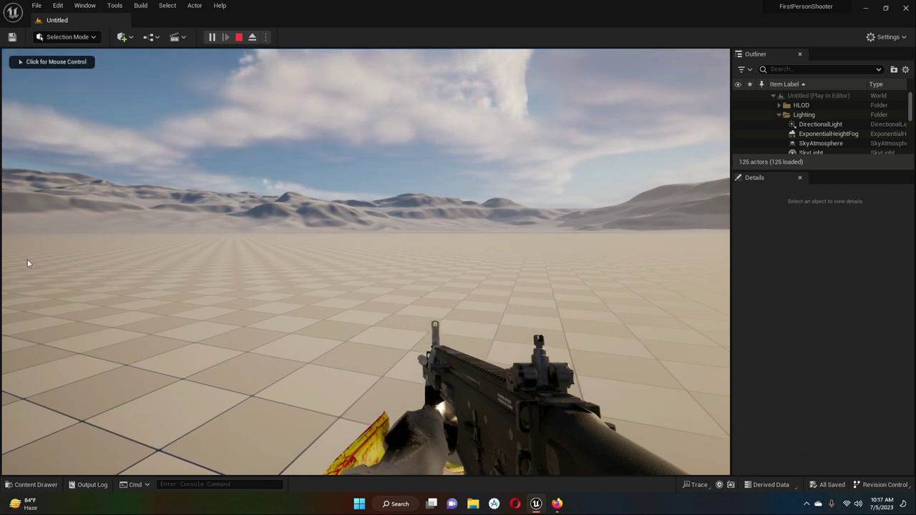
{"action": "left_click", "coordinate": [240, 37]}
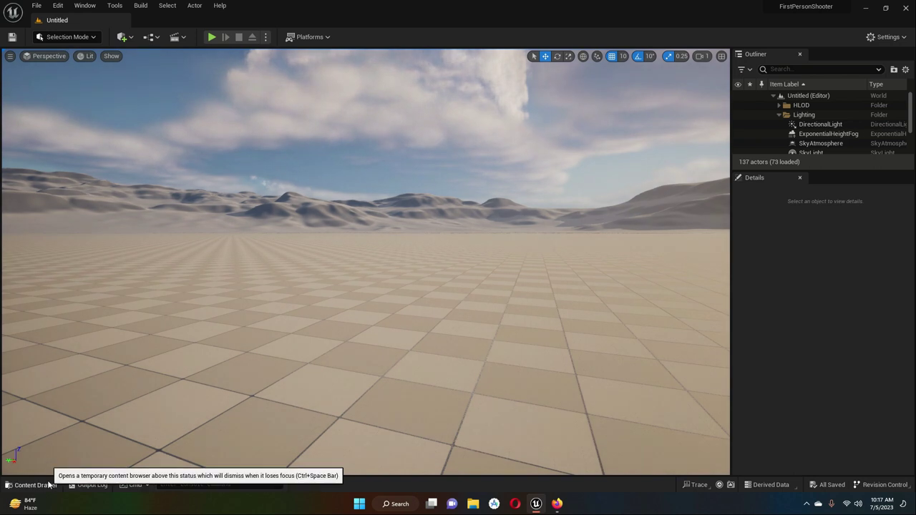
Open the My_FPS_Character blueprint from the FPSBluePrints content folder and show its 3D component view.
{"action": "left_click", "coordinate": [35, 485]}
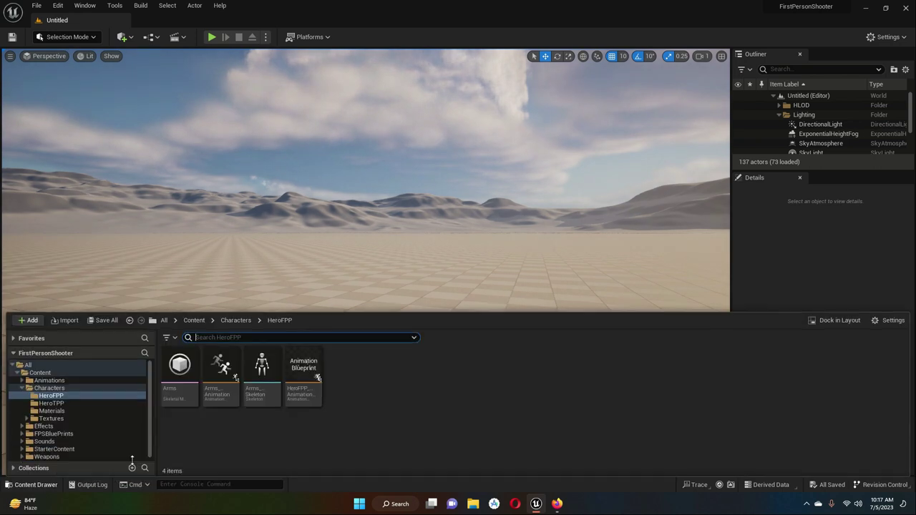
{"action": "left_click", "coordinate": [194, 320]}
{"action": "double_click", "coordinate": [302, 369]}
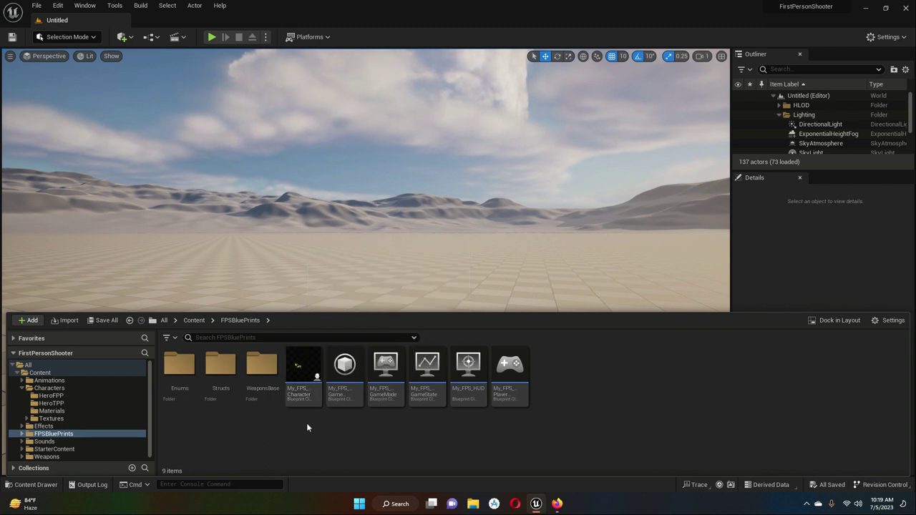
{"action": "double_click", "coordinate": [304, 368]}
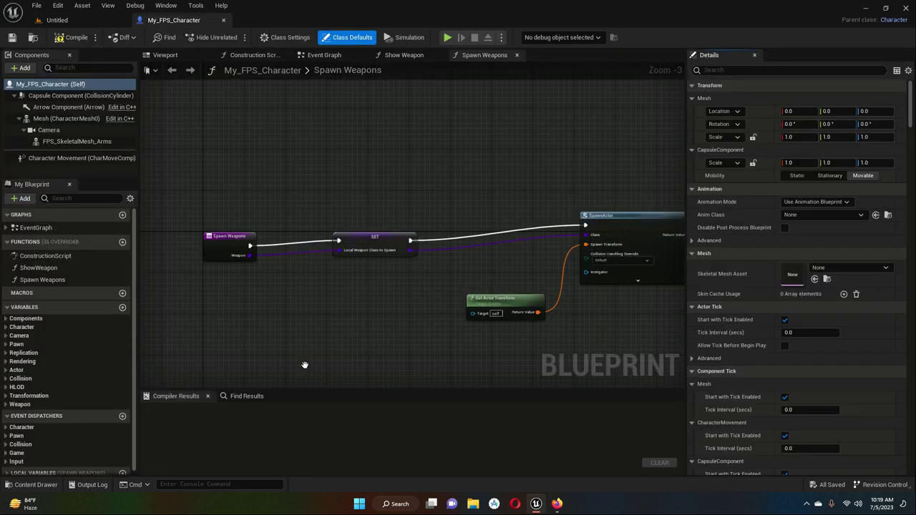
{"action": "left_click", "coordinate": [164, 55]}
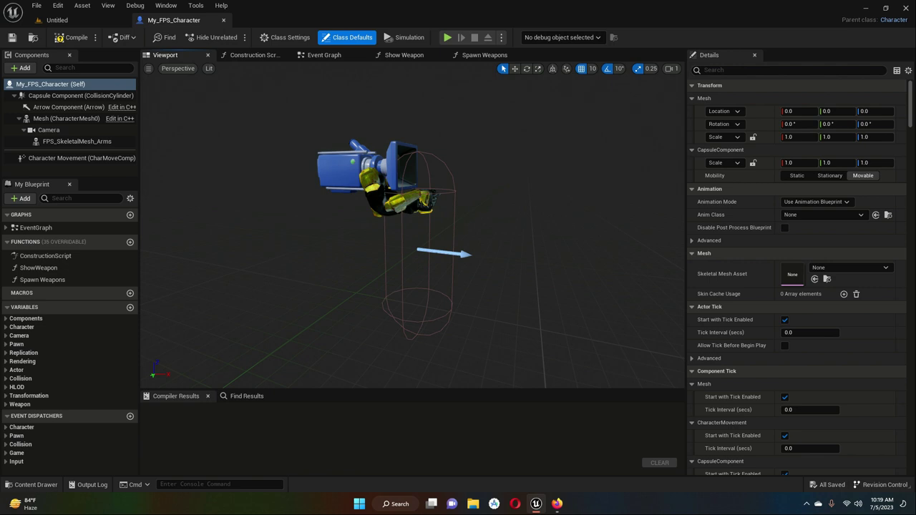
Move the Camera component forward along the X axis to location X 50.0 and save the character blueprint.
{"action": "left_click", "coordinate": [57, 133]}
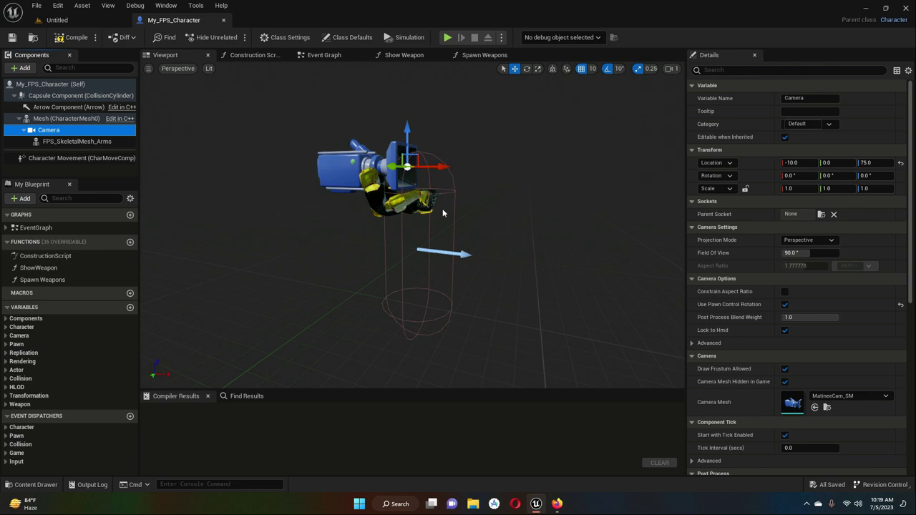
{"action": "left_click_drag", "start_coordinate": [441, 167], "coordinate": [441, 166]}
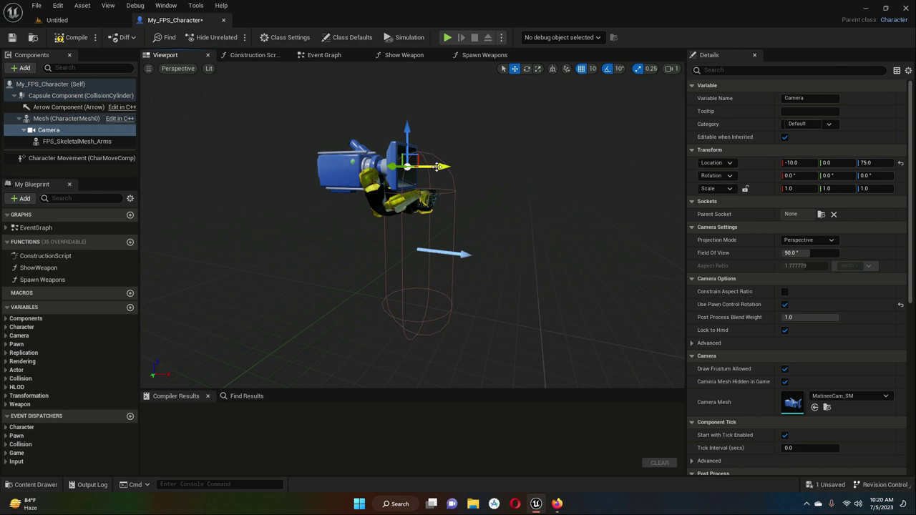
{"action": "left_click", "coordinate": [49, 129]}
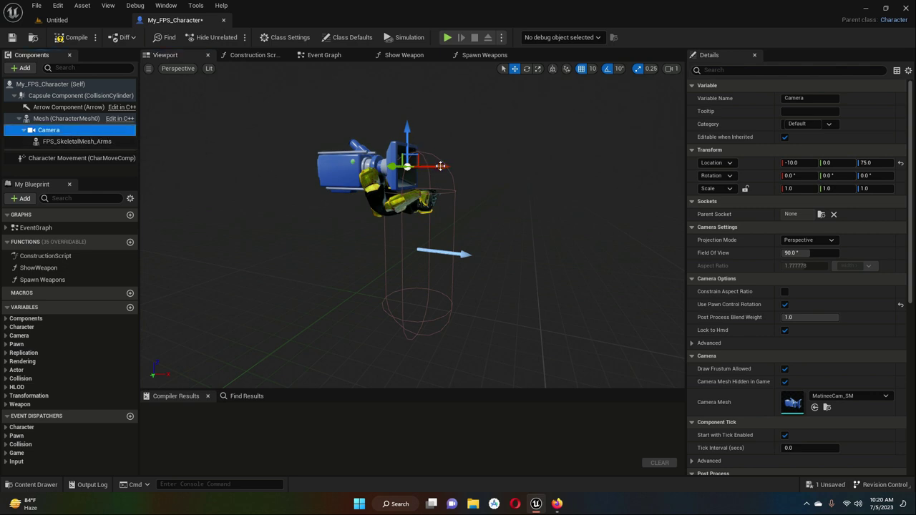
{"action": "left_click_drag", "start_coordinate": [444, 166], "coordinate": [444, 166]}
{"action": "right_click_drag", "start_coordinate": [337, 217], "coordinate": [337, 217]}
{"action": "mouse_move", "coordinate": [328, 159]}
{"action": "left_mouse_down"}
{"action": "mouse_move", "coordinate": [337, 160]}
{"action": "mouse_move", "coordinate": [329, 159]}
{"action": "left_mouse_up"}
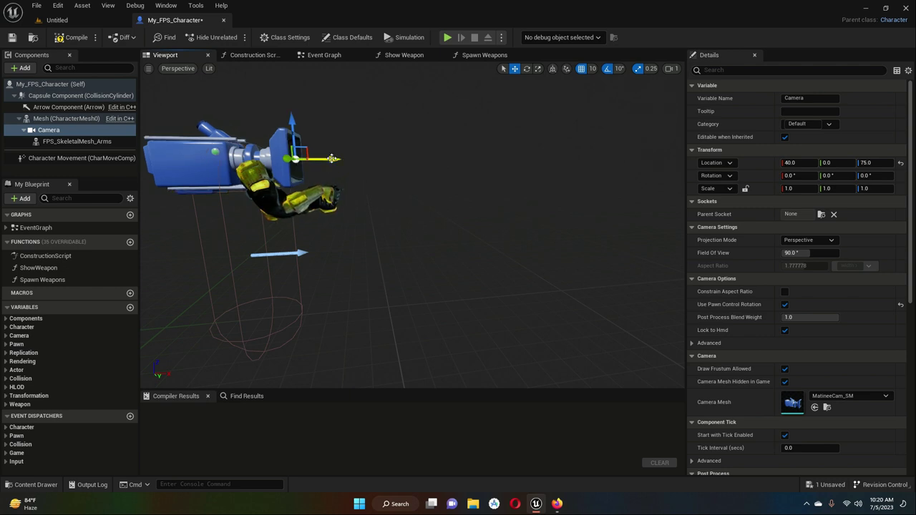
{"action": "left_click_drag", "start_coordinate": [333, 158], "coordinate": [335, 159]}
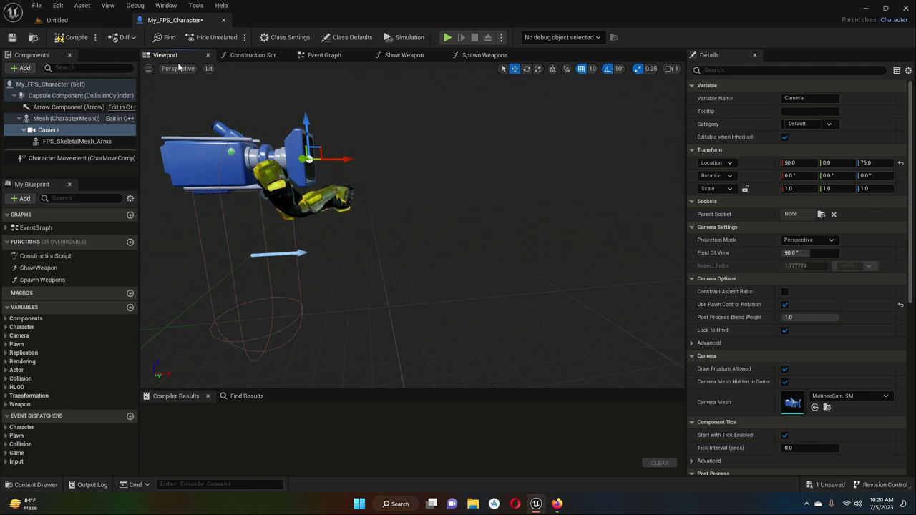
{"action": "left_click", "coordinate": [12, 39]}
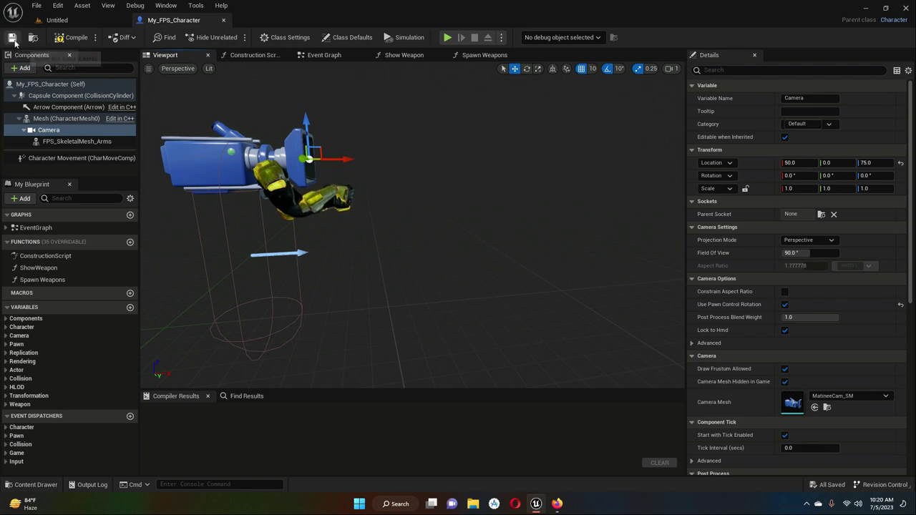
Play the Untitled level with the pistol equipped, walking forward and sideways to check its view, and stop the session.
{"action": "left_click", "coordinate": [51, 20]}
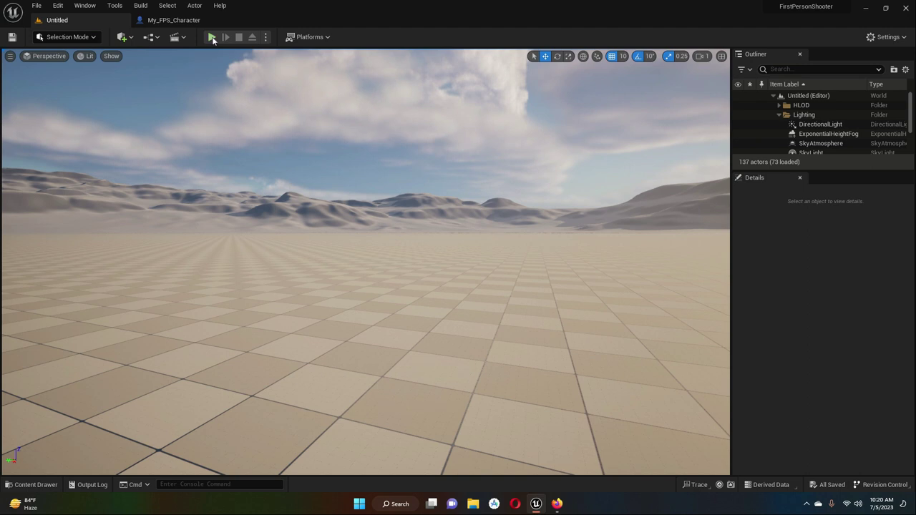
{"action": "left_click", "coordinate": [212, 37]}
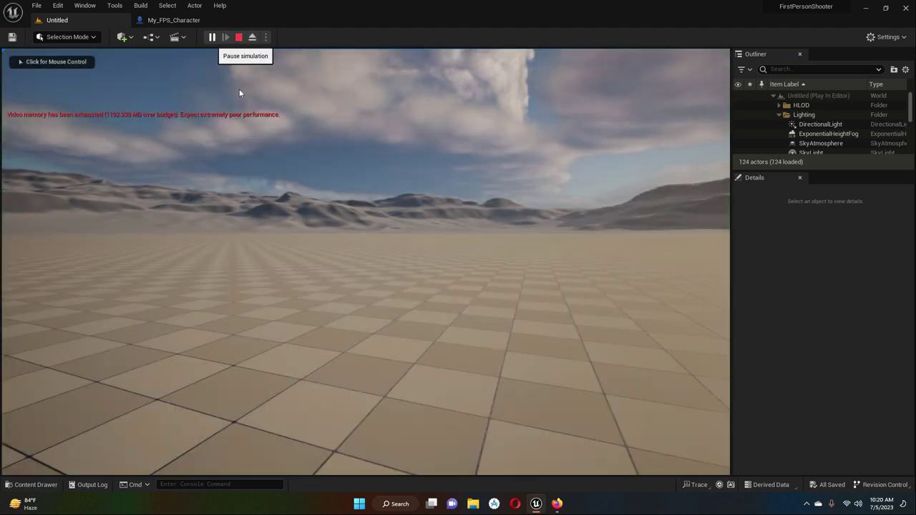
{"action": "left_click", "coordinate": [382, 267]}
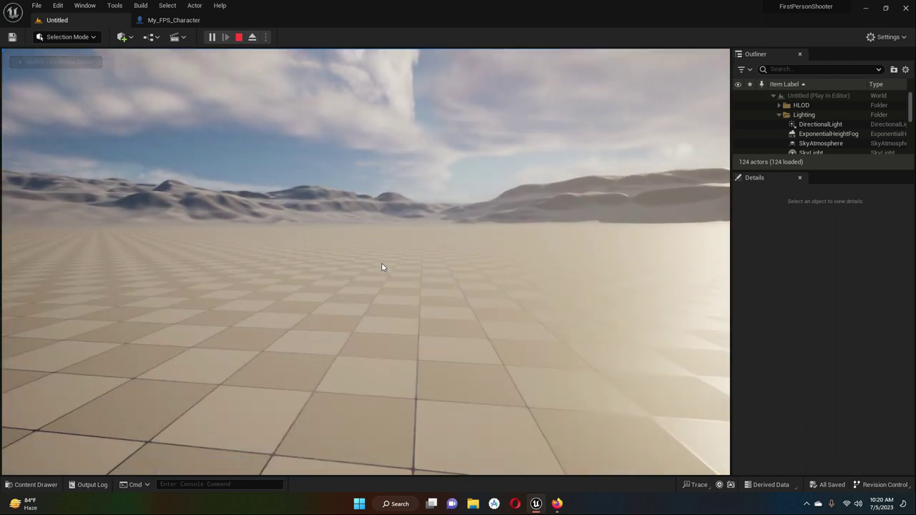
{"action": "key", "text": "1"}
{"action": "key", "text": "w"}
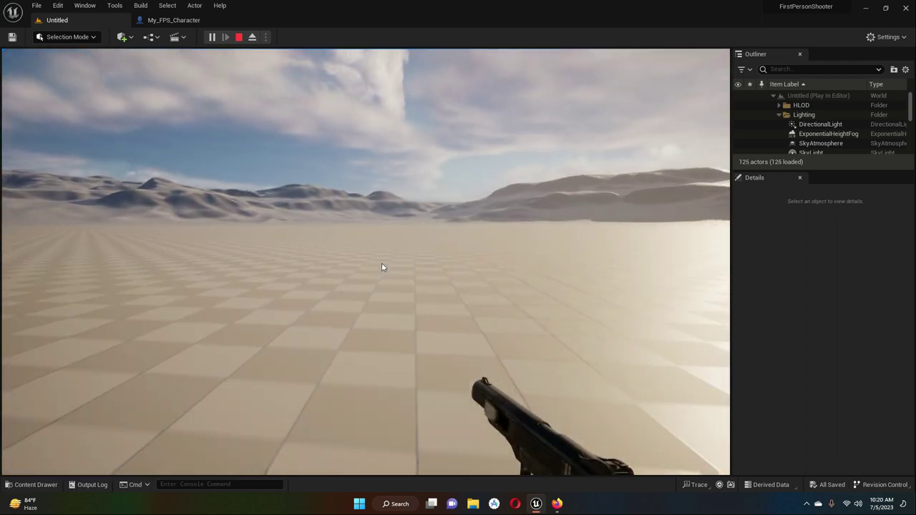
{"action": "key", "text": "w"}
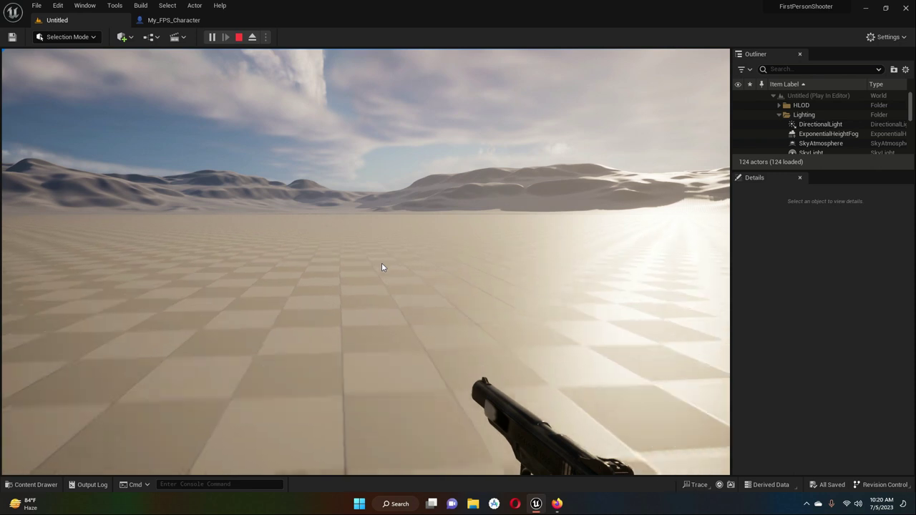
{"action": "key", "text": "w"}
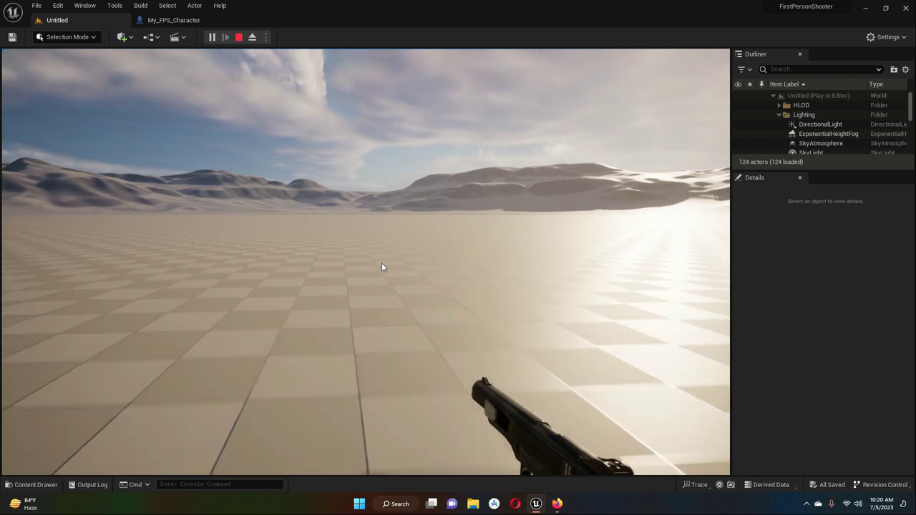
{"action": "key", "text": "w"}
{"action": "key", "text": "a"}
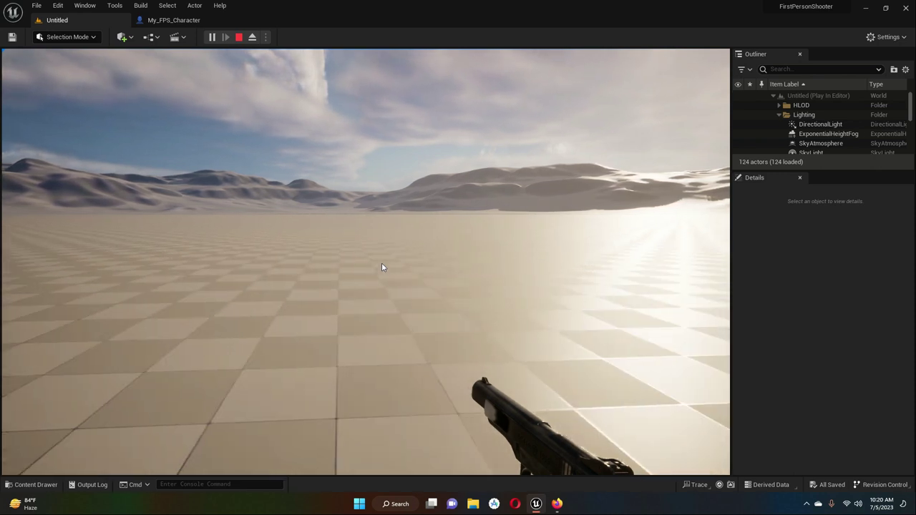
{"action": "key", "text": "d"}
{"action": "key", "text": "shift+F1"}
{"action": "key", "text": "shift+F1"}
{"action": "left_click", "coordinate": [241, 37]}
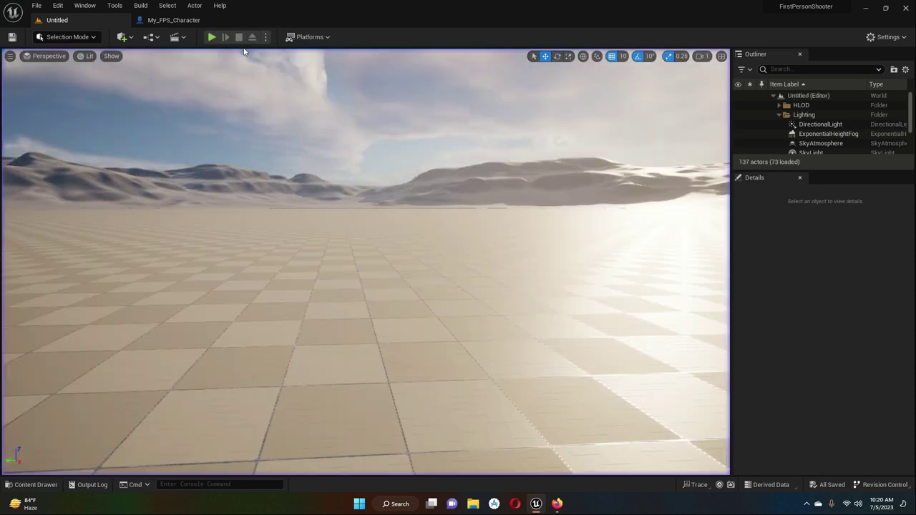
Play the level again with the rifle, moving in all directions to check the arms and weapon view, and stop the session.
{"action": "left_click", "coordinate": [213, 38]}
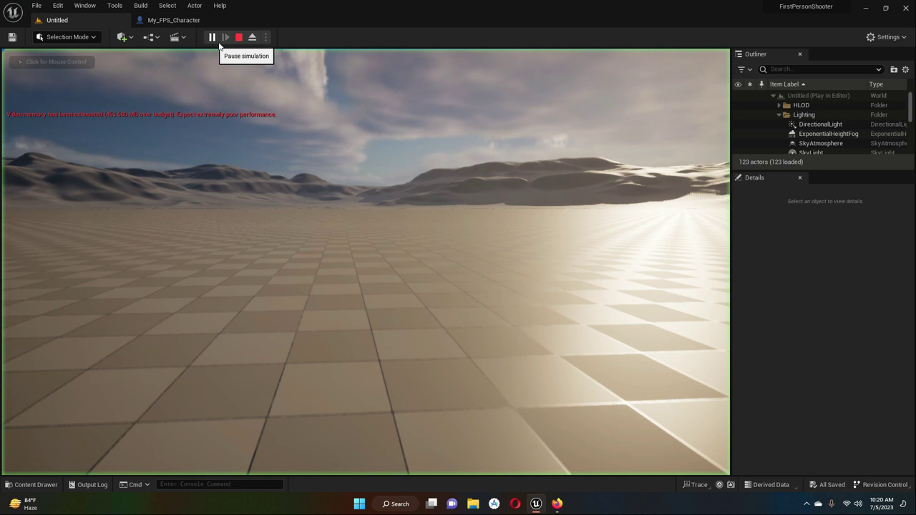
{"action": "left_click", "coordinate": [349, 179]}
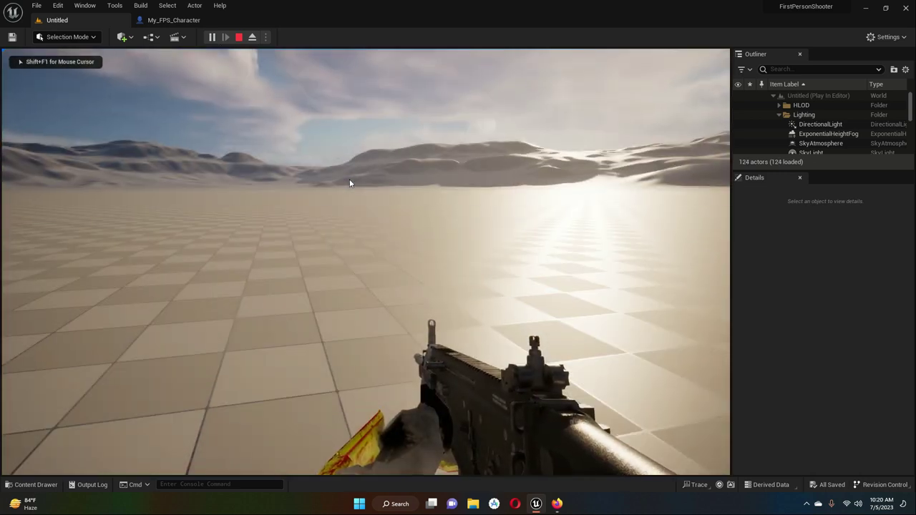
{"action": "key", "text": "w"}
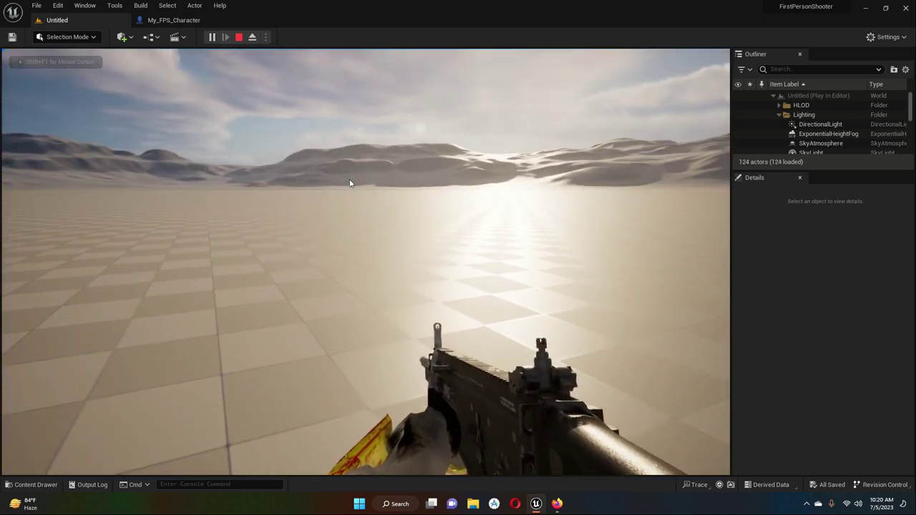
{"action": "key", "text": "w"}
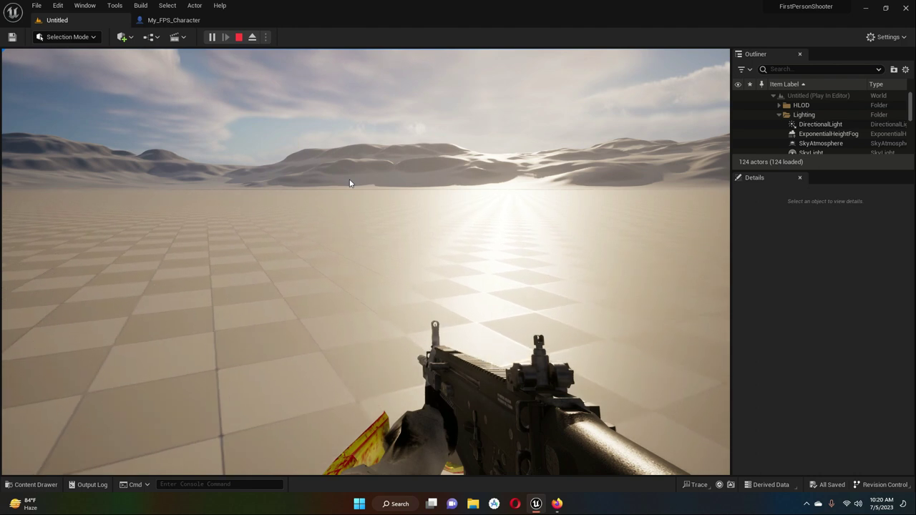
{"action": "key", "text": "w"}
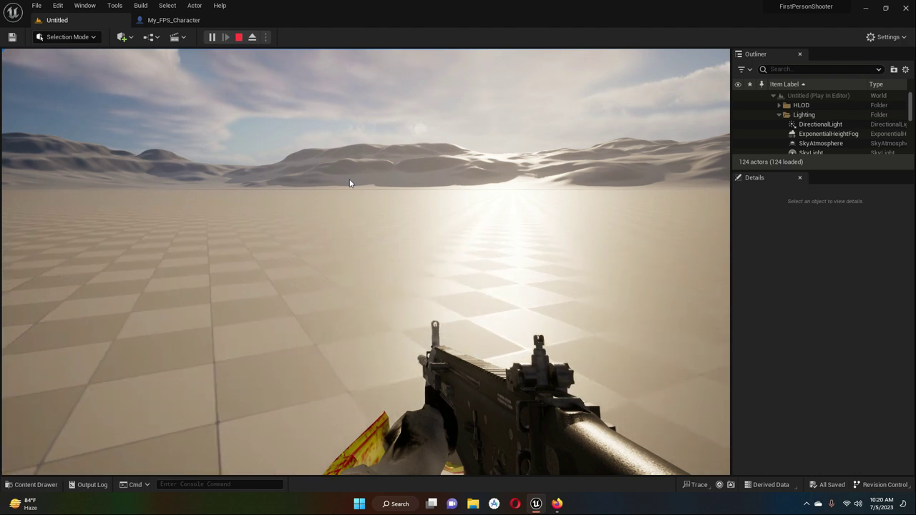
{"action": "key", "text": "d"}
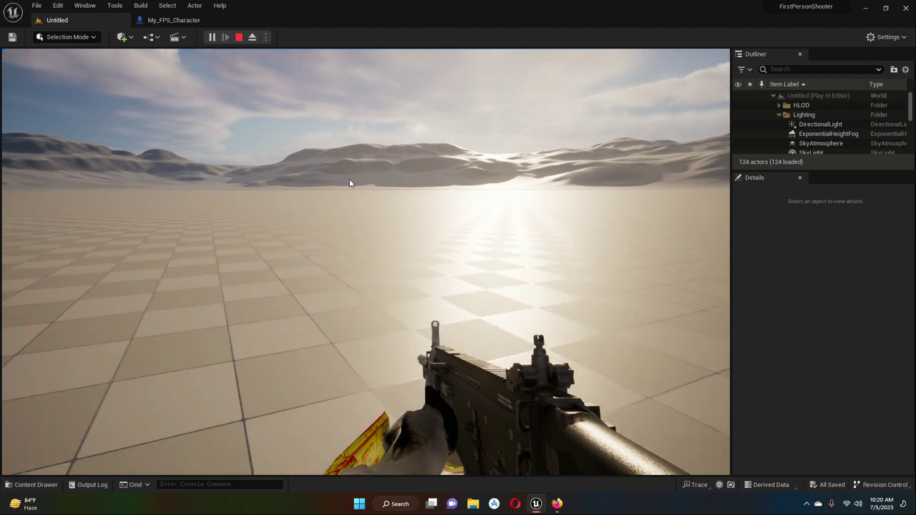
{"action": "key", "text": "a"}
{"action": "key", "text": "s"}
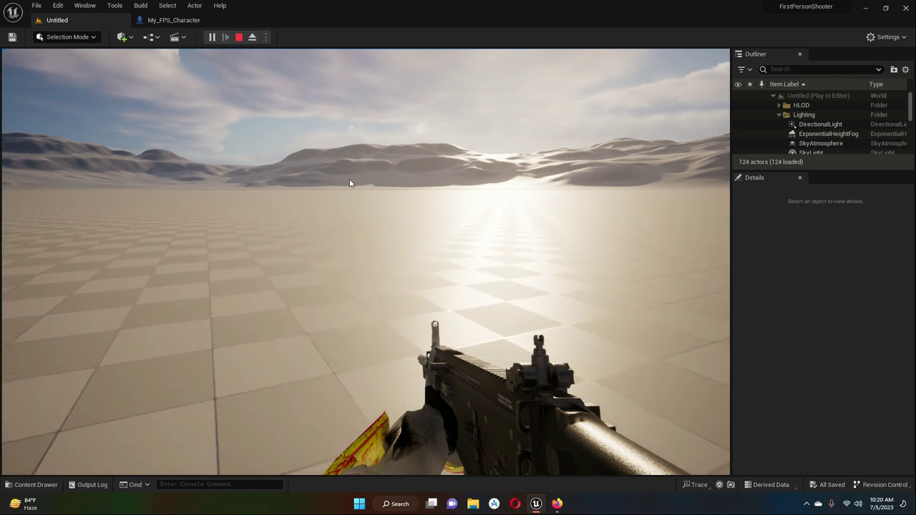
{"action": "key", "text": "w"}
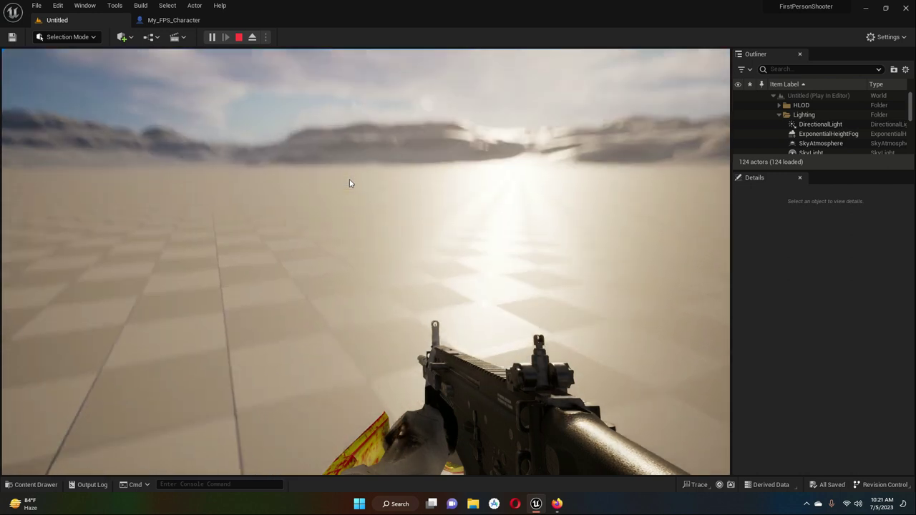
{"action": "key", "text": "s"}
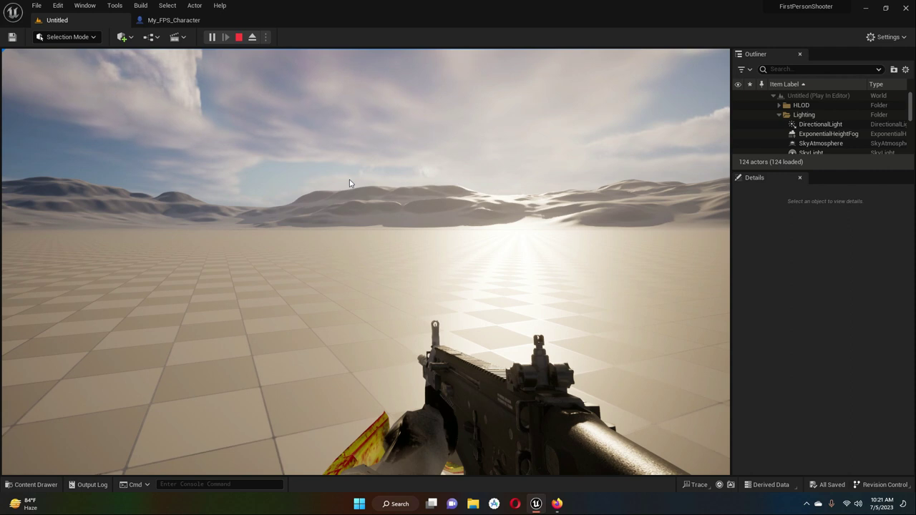
{"action": "left_click", "coordinate": [240, 37]}
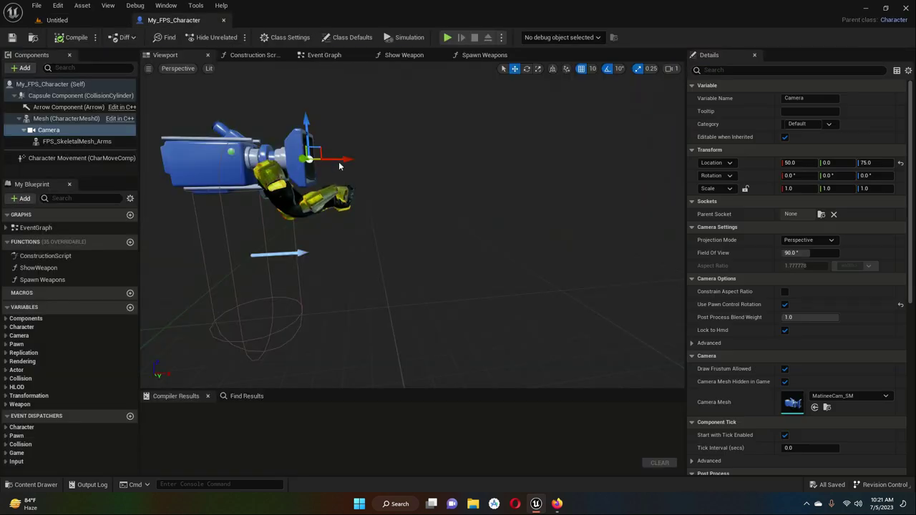
Move the Camera component of My_FPS_Character further forward to location X 70.0 and save the blueprint.
{"action": "left_click_drag", "start_coordinate": [340, 160], "coordinate": [356, 184]}
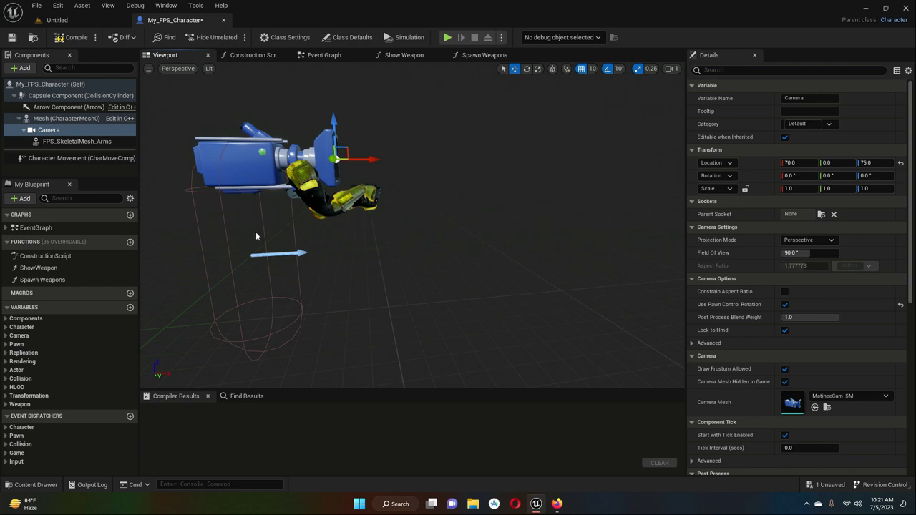
{"action": "left_click", "coordinate": [12, 38]}
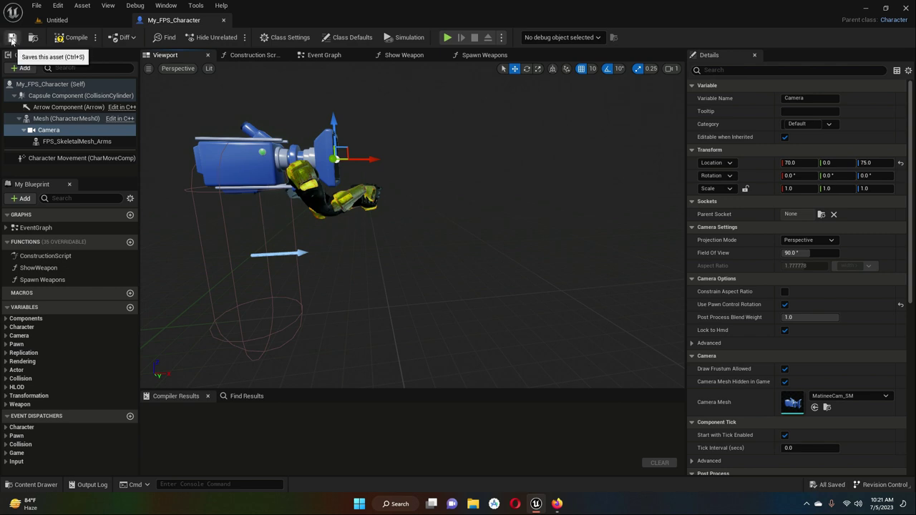
Play-test the Untitled level with the rifle and again with the pistol to check the first-person weapon views, stopping each session.
{"action": "left_click", "coordinate": [58, 20]}
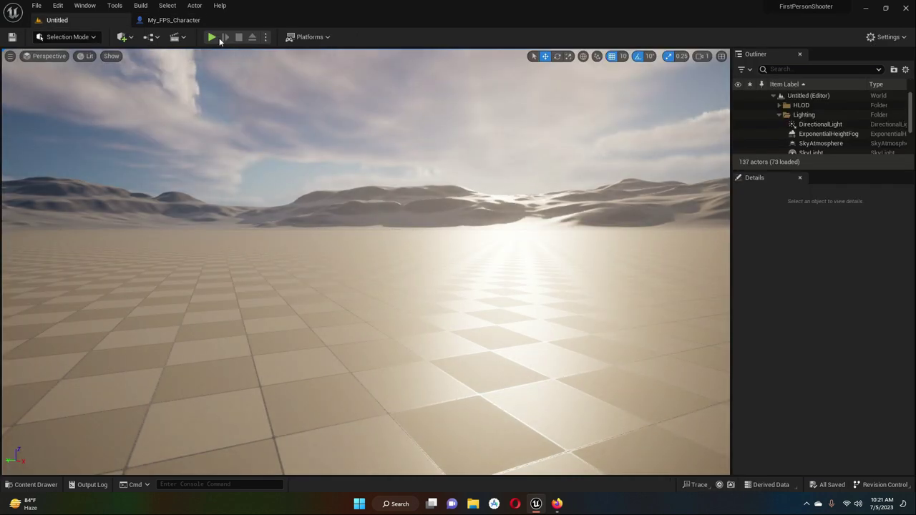
{"action": "left_click", "coordinate": [213, 37]}
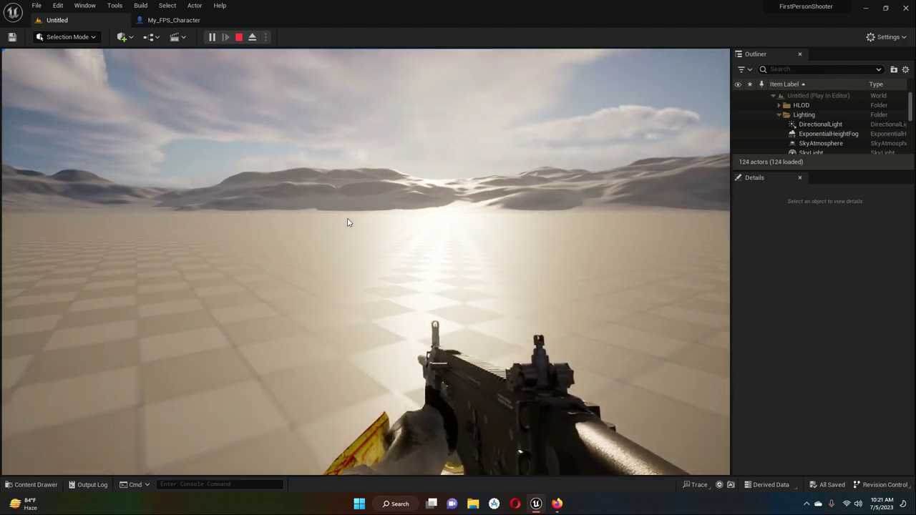
{"action": "mouse_move", "coordinate": [347, 223]}
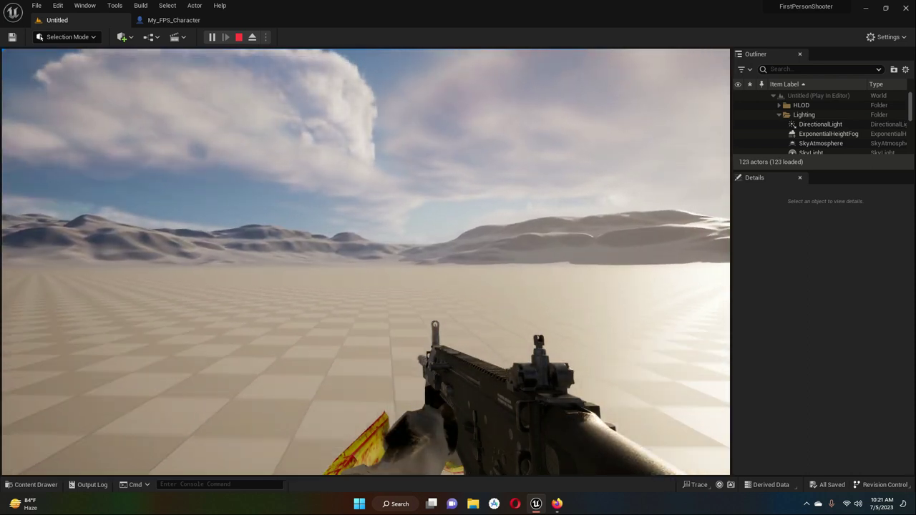
{"action": "key", "text": "w"}
{"action": "key", "text": "shift+F1"}
{"action": "left_click", "coordinate": [238, 36]}
{"action": "left_click", "coordinate": [311, 159]}
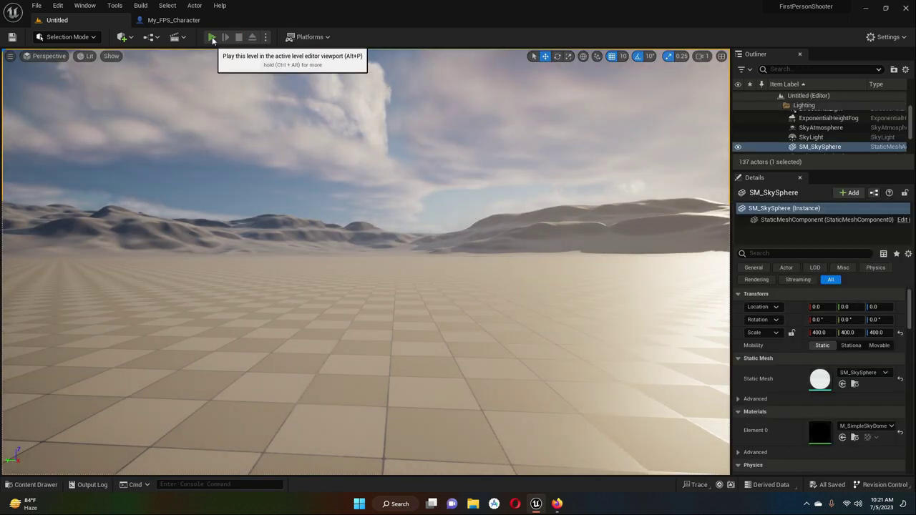
{"action": "left_click", "coordinate": [212, 38]}
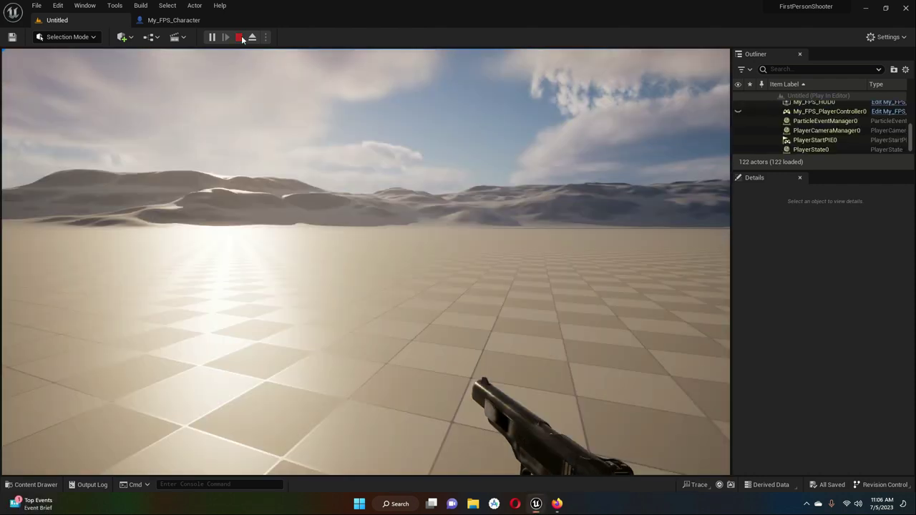
{"action": "left_click", "coordinate": [240, 37]}
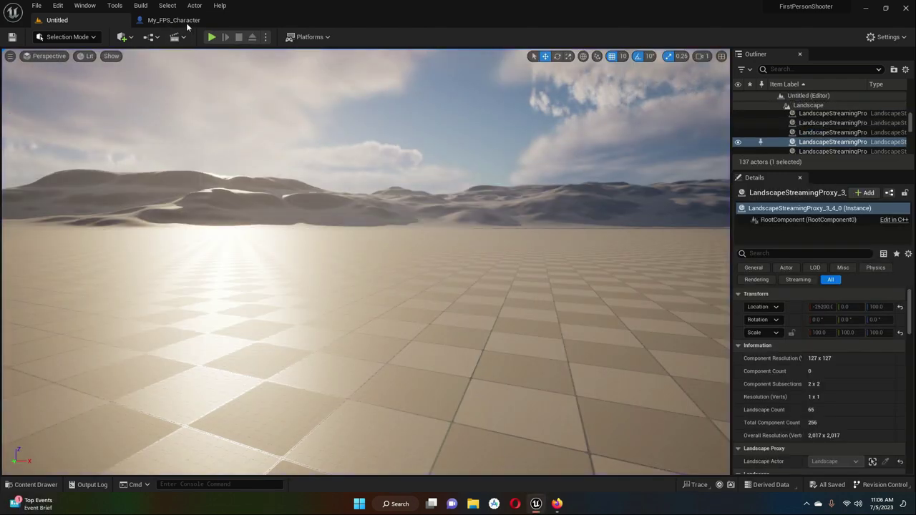
Move the FPS_SkeletalMesh_Arms component of My_FPS_Character forward to location X 0.0, and compile and save the blueprint.
{"action": "left_click", "coordinate": [188, 25]}
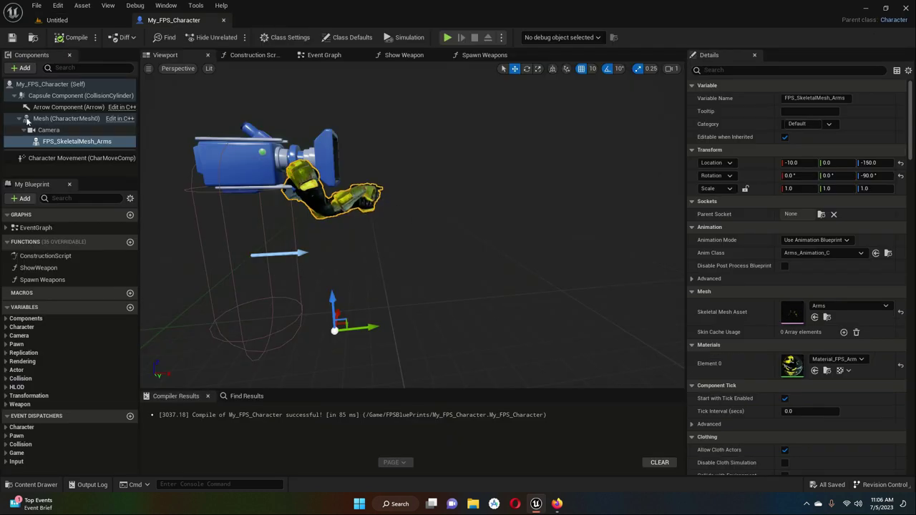
{"action": "left_click", "coordinate": [43, 130]}
{"action": "left_click", "coordinate": [78, 143]}
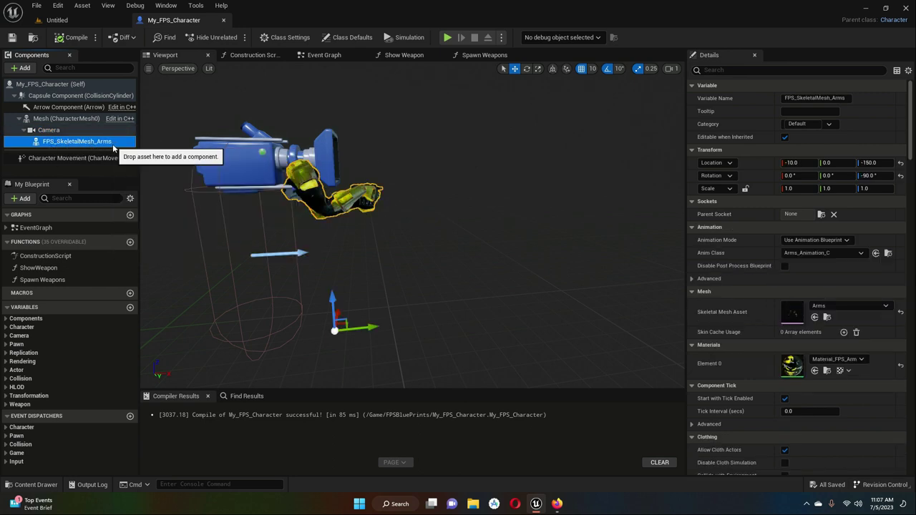
{"action": "left_click", "coordinate": [75, 141]}
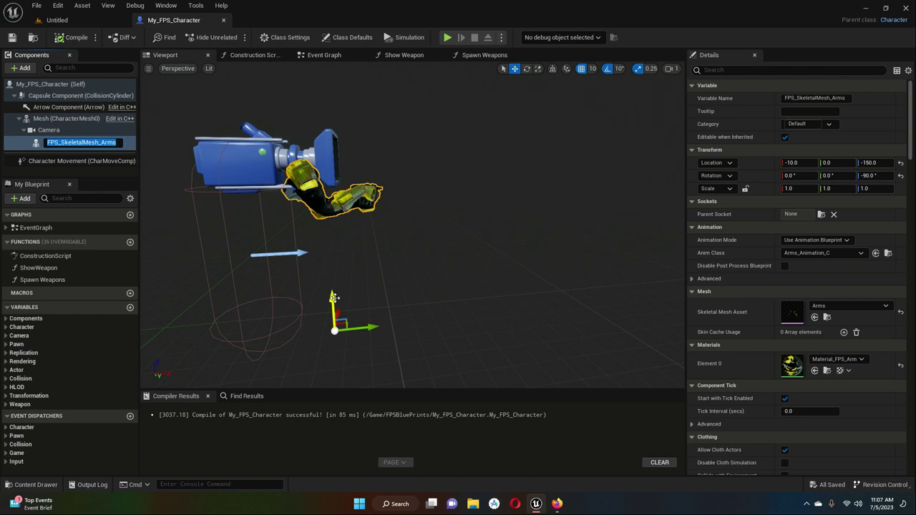
{"action": "key", "text": "Return"}
{"action": "left_click_drag", "start_coordinate": [335, 291], "coordinate": [335, 315]}
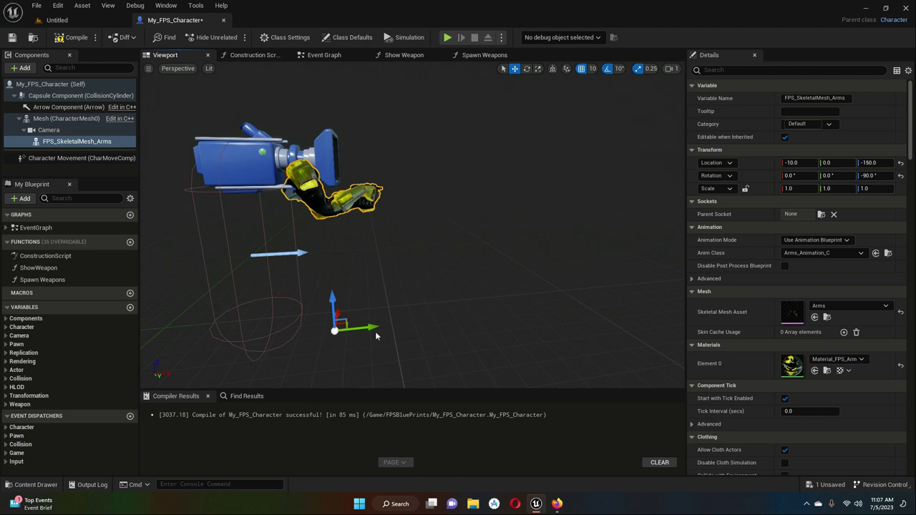
{"action": "left_click_drag", "start_coordinate": [333, 299], "coordinate": [334, 299]}
{"action": "left_click_drag", "start_coordinate": [372, 328], "coordinate": [381, 328]}
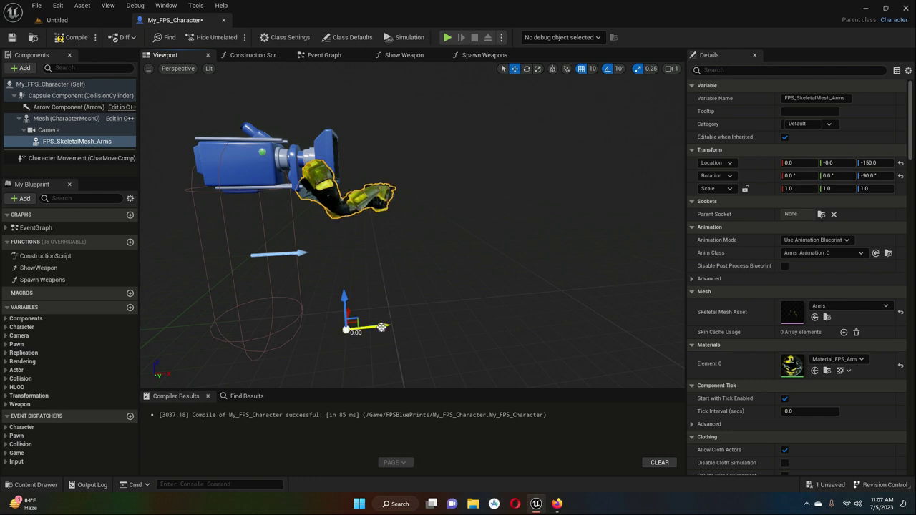
{"action": "key", "text": "ctrl+z"}
{"action": "left_click_drag", "start_coordinate": [381, 328], "coordinate": [382, 327]}
{"action": "left_click_drag", "start_coordinate": [381, 327], "coordinate": [380, 329]}
{"action": "left_click", "coordinate": [72, 37]}
{"action": "left_click", "coordinate": [16, 39]}
Play the Untitled level with the pistol, stop it, and replay it with the rifle to check the repositioned arms.
{"action": "left_click", "coordinate": [57, 20]}
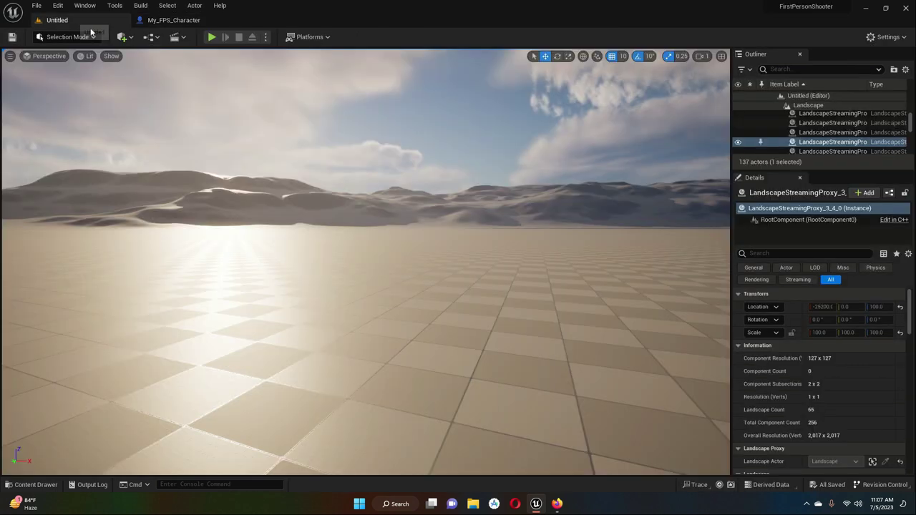
{"action": "left_click", "coordinate": [212, 37]}
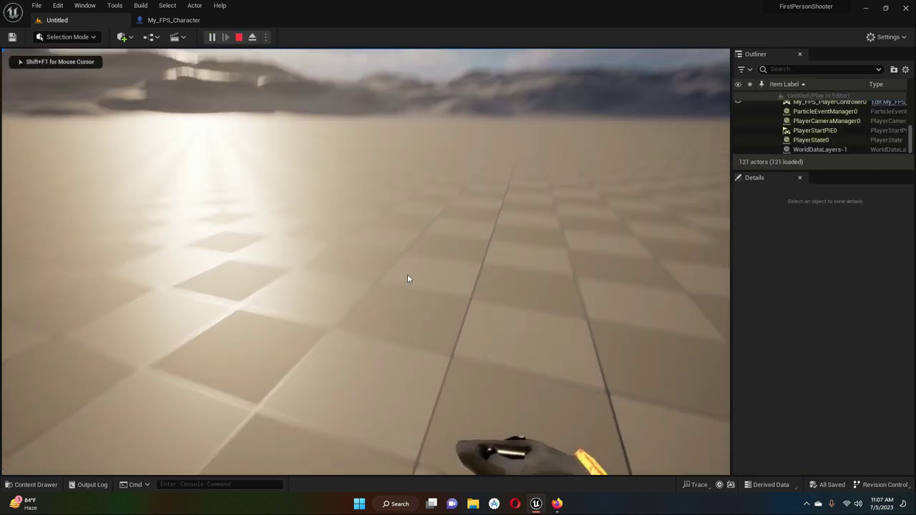
{"action": "mouse_move", "coordinate": [407, 278]}
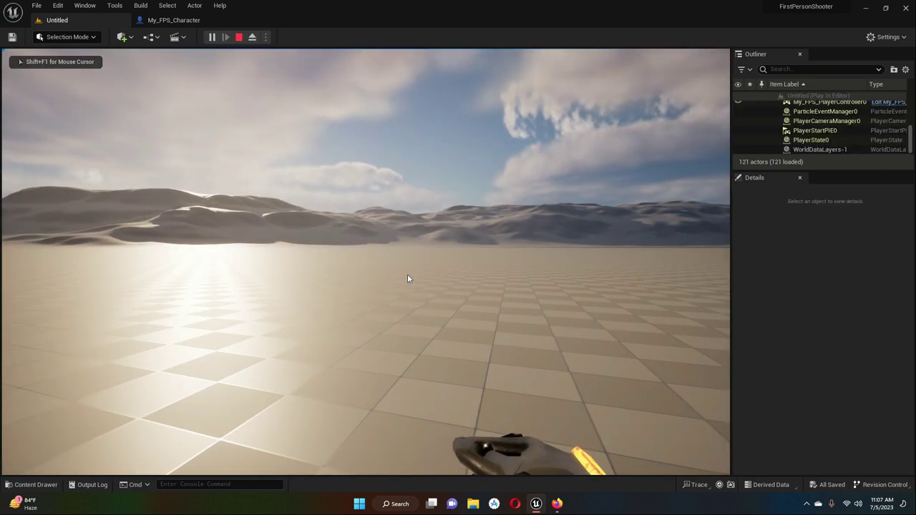
{"action": "key", "text": "1"}
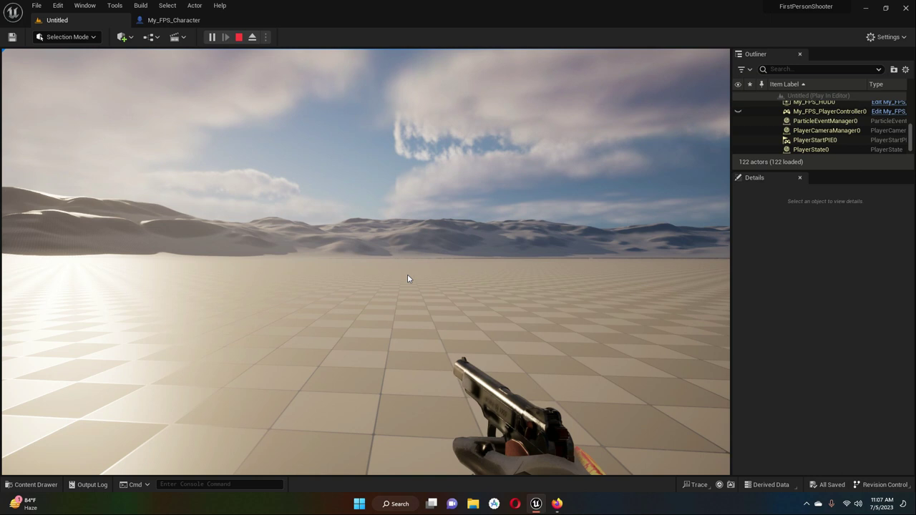
{"action": "key", "text": "shift+F1"}
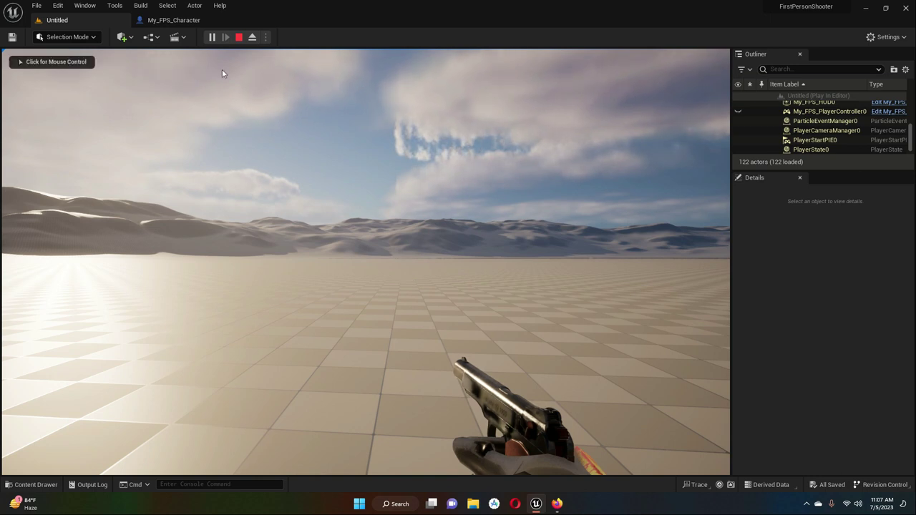
{"action": "left_click", "coordinate": [239, 36]}
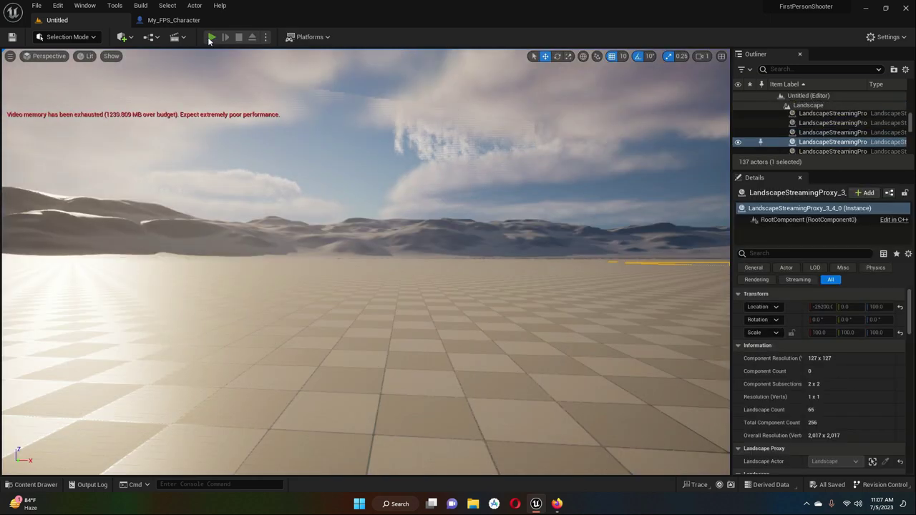
{"action": "left_click", "coordinate": [212, 37]}
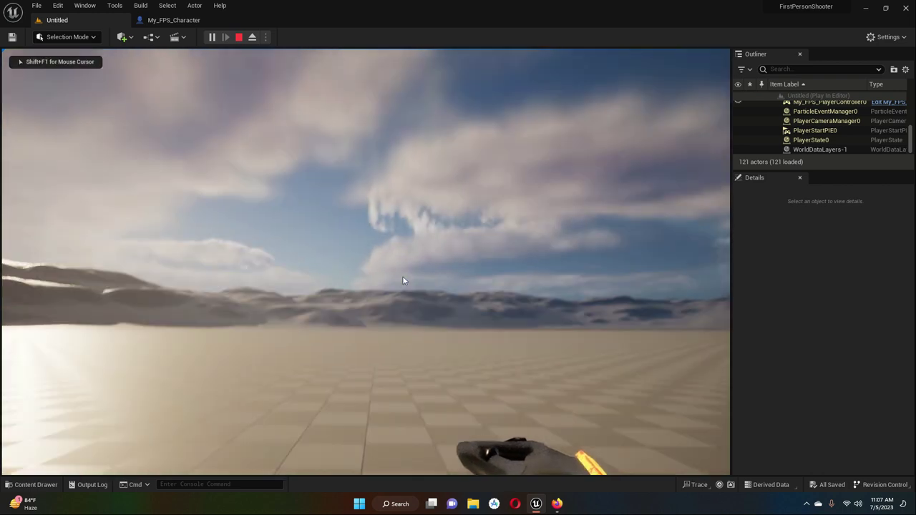
{"action": "key", "text": "1"}
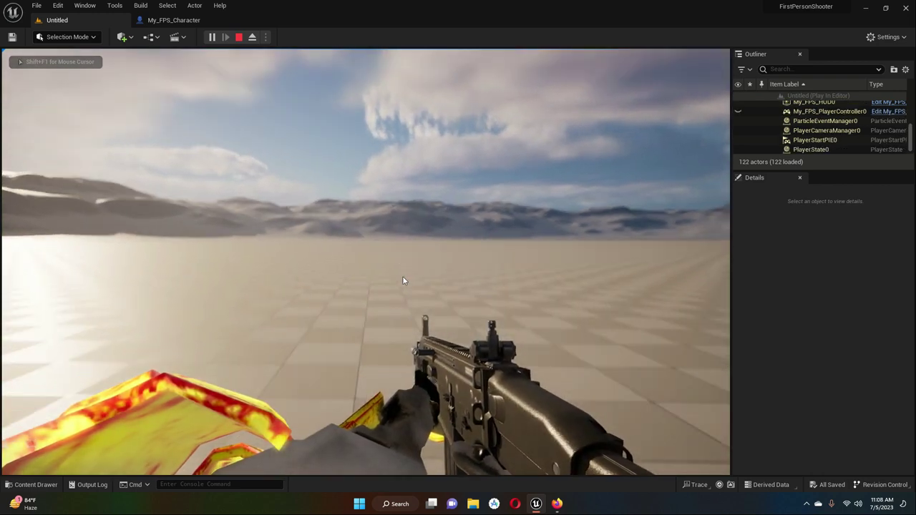
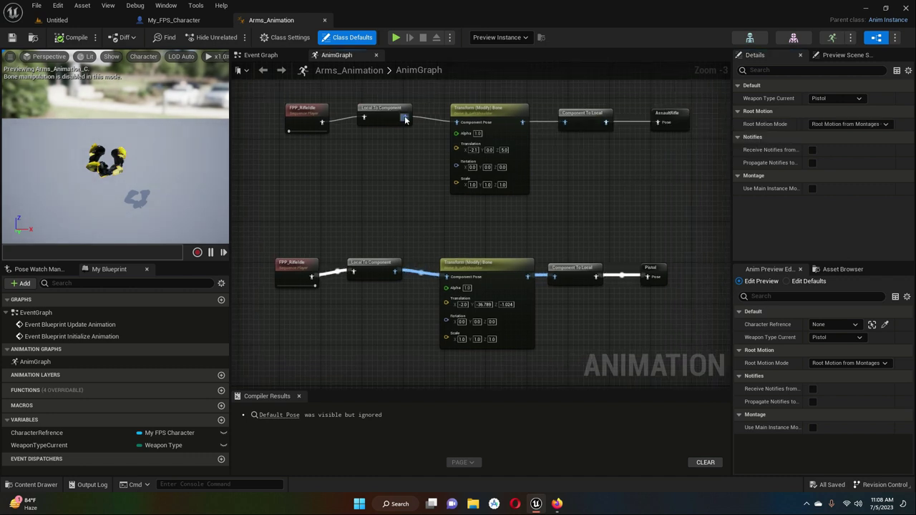
Select the Transform (Modify) Bone node of the AssaultRifle pose in the Arms_Animation AnimGraph and compile the animation blueprint.
{"action": "left_click_drag", "start_coordinate": [267, 97], "coordinate": [712, 181]}
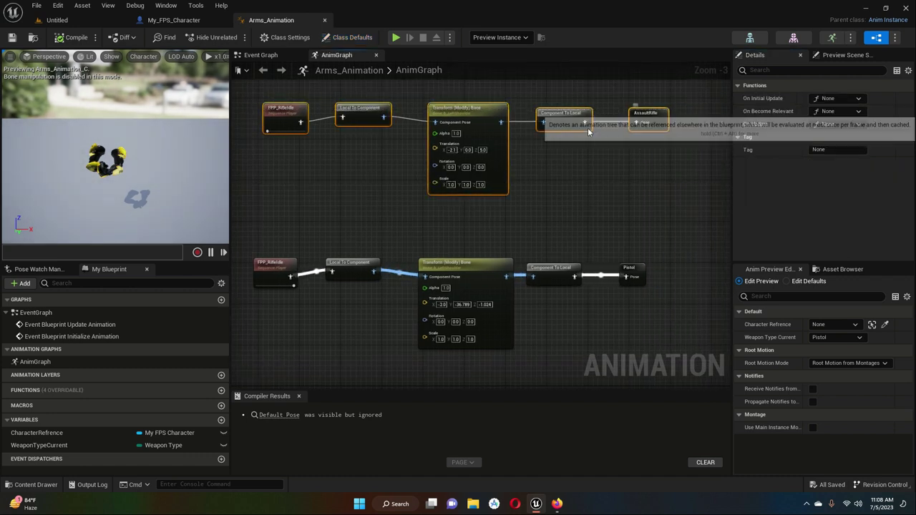
{"action": "left_click", "coordinate": [474, 108]}
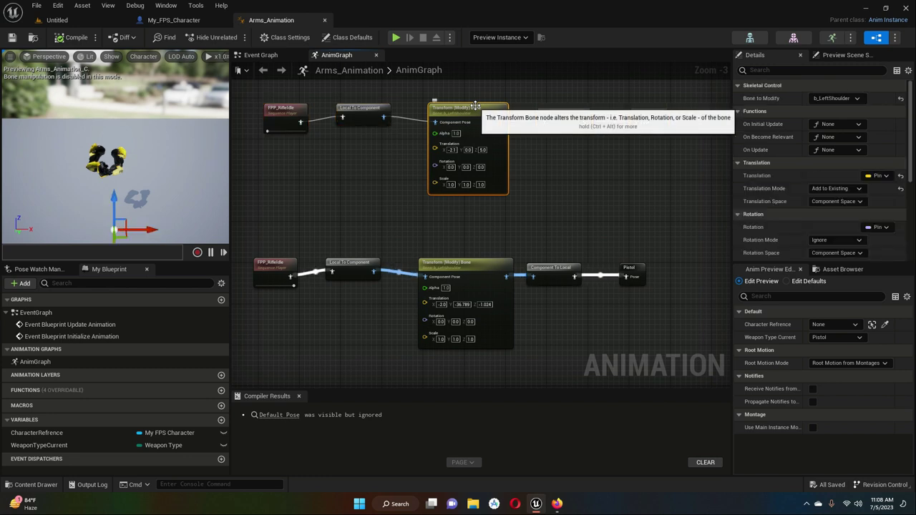
{"action": "left_click", "coordinate": [72, 37]}
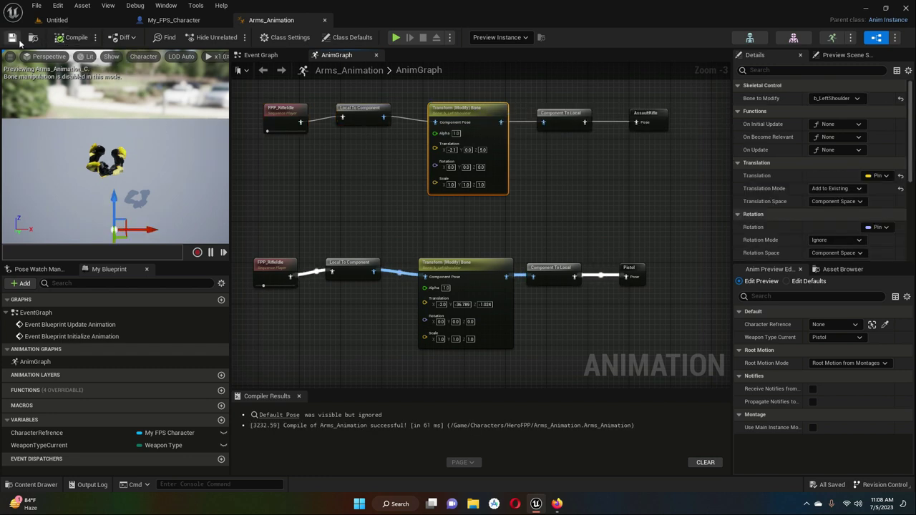
{"action": "right_click_drag", "start_coordinate": [165, 159], "coordinate": [164, 158]}
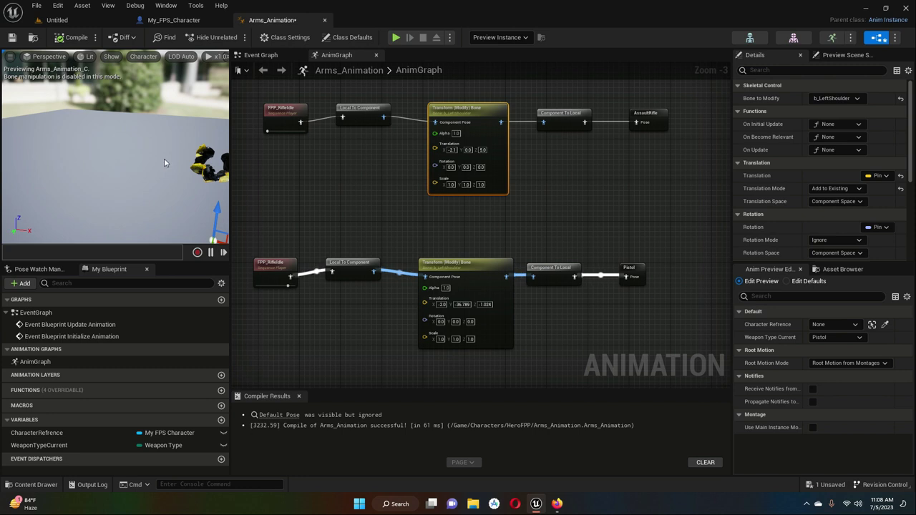
{"action": "middle_click_drag", "start_coordinate": [170, 170], "coordinate": [114, 162]}
{"action": "right_click_drag", "start_coordinate": [113, 162], "coordinate": [114, 162]}
{"action": "middle_click_drag", "start_coordinate": [113, 162], "coordinate": [112, 197]}
{"action": "left_click_drag", "start_coordinate": [112, 196], "coordinate": [107, 188]}
{"action": "right_click_drag", "start_coordinate": [107, 187], "coordinate": [107, 186]}
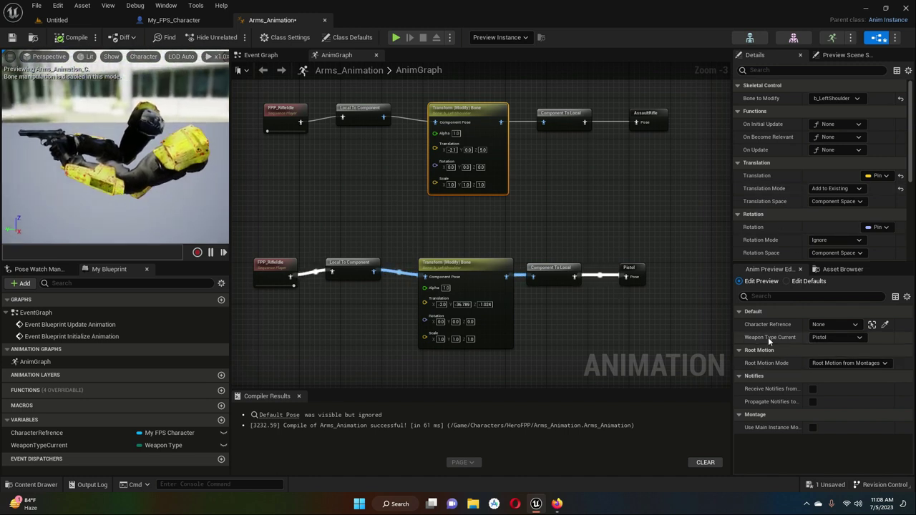
Preview the AssaultRifle weapon type, lower the b_LeftShoulder bone to translation Z 3.28, and compile and save Arms_Animation.
{"action": "left_click", "coordinate": [827, 337]}
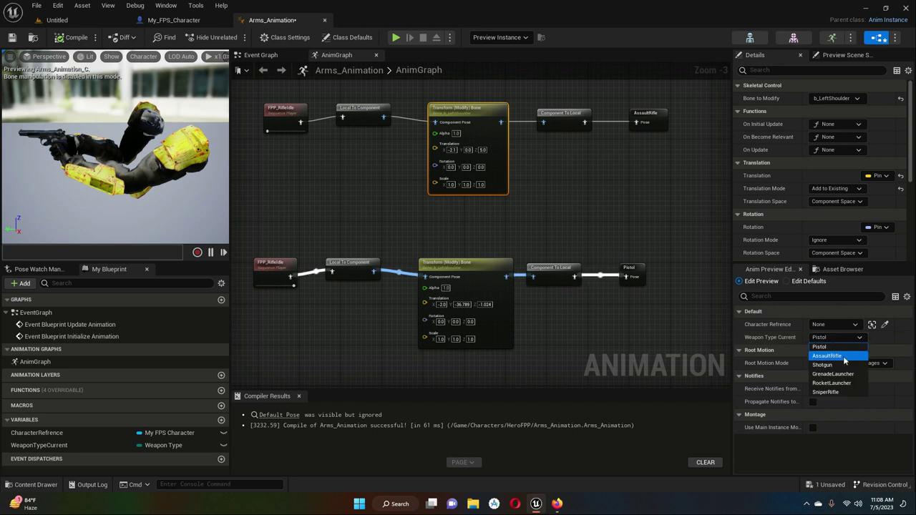
{"action": "left_click", "coordinate": [828, 356]}
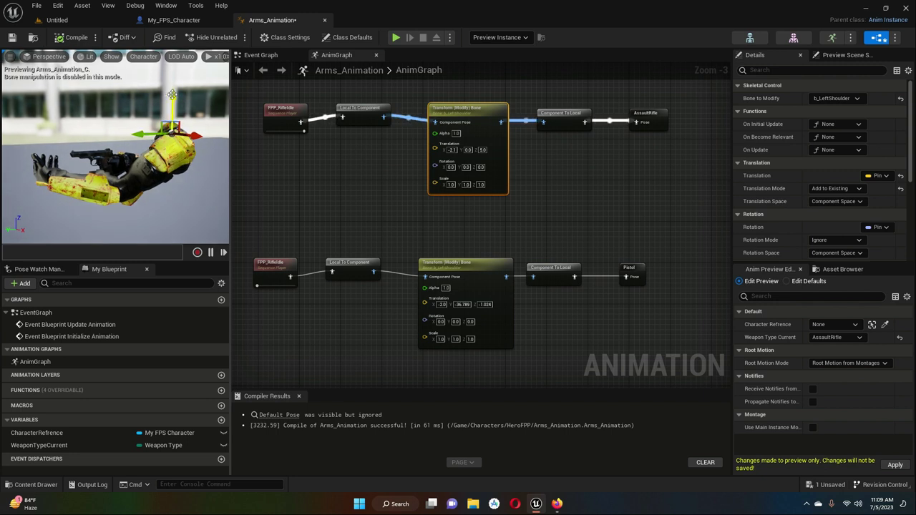
{"action": "left_click_drag", "start_coordinate": [172, 94], "coordinate": [172, 95]}
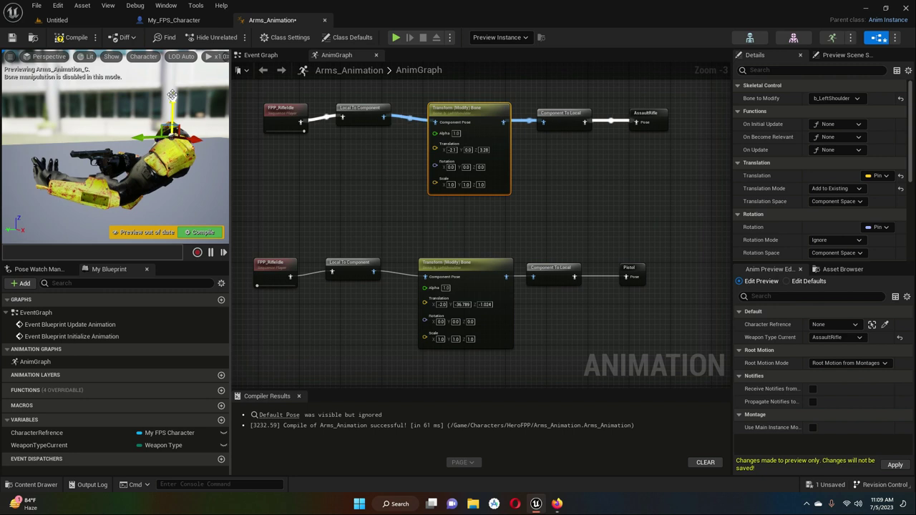
{"action": "left_click", "coordinate": [73, 37]}
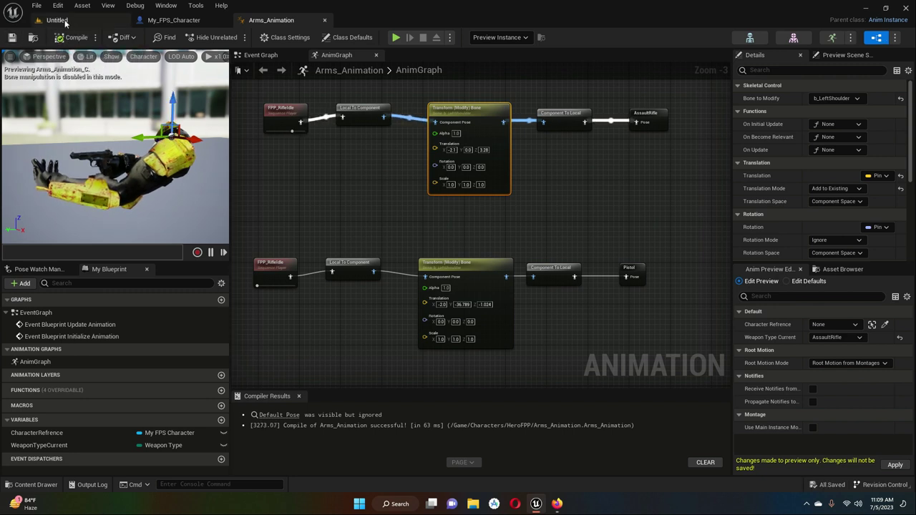
Play the Untitled level with the rifle to check the lowered left arm, and stop the session.
{"action": "left_click", "coordinate": [54, 20]}
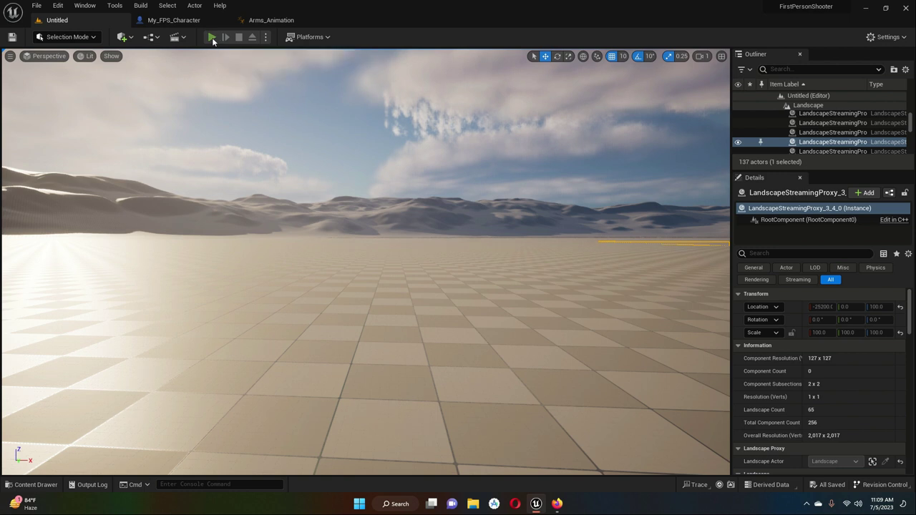
{"action": "left_click", "coordinate": [212, 41]}
{"action": "left_click", "coordinate": [386, 312]}
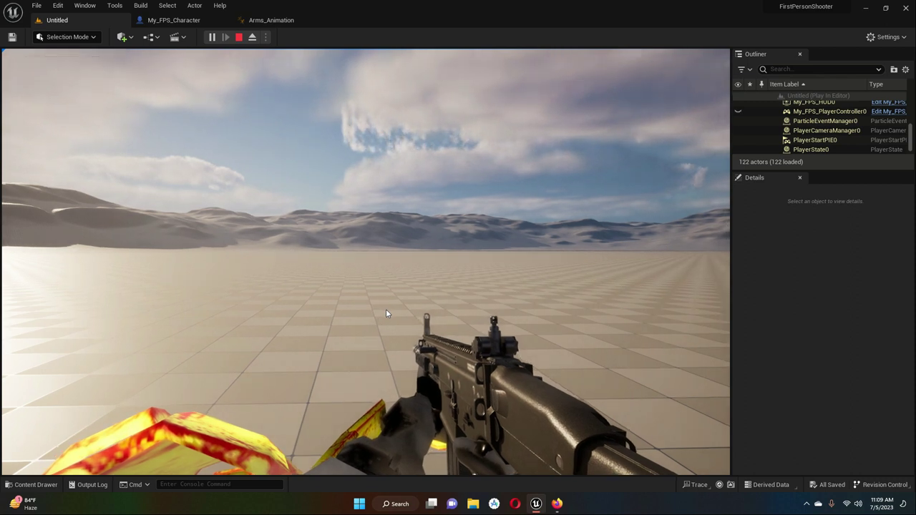
{"action": "key", "text": "shift+F1"}
{"action": "left_click", "coordinate": [238, 37]}
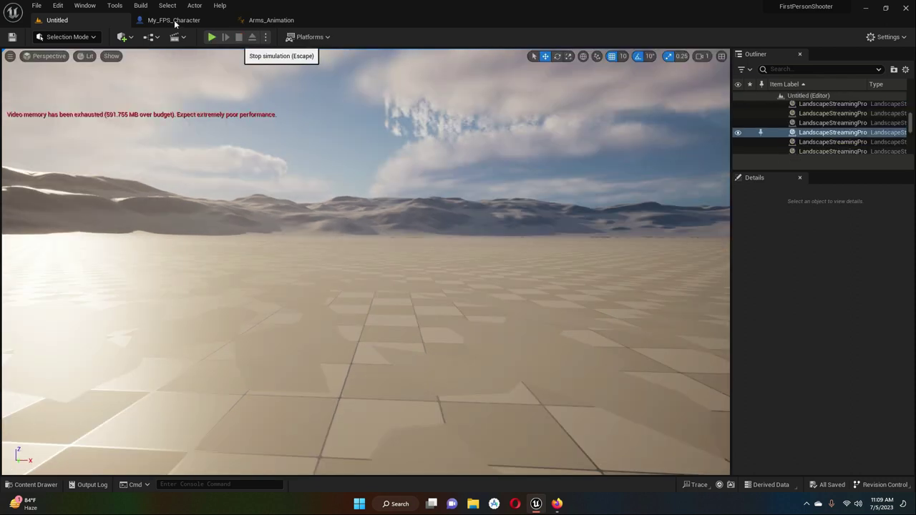
Lower the rifle pose's b_LeftShoulder bone further to translation Z 1.521 in Arms_Animation and compile it.
{"action": "left_click", "coordinate": [174, 20]}
{"action": "left_click", "coordinate": [271, 20]}
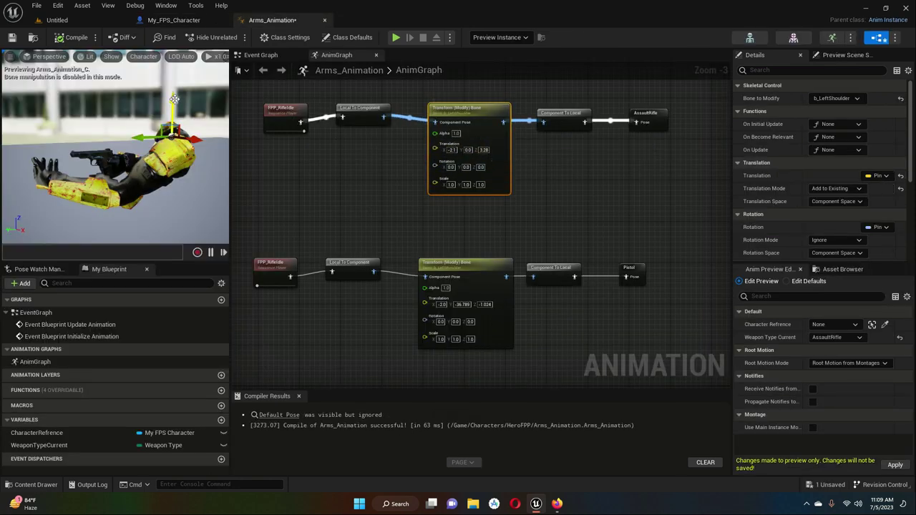
{"action": "left_click_drag", "start_coordinate": [174, 99], "coordinate": [174, 104]}
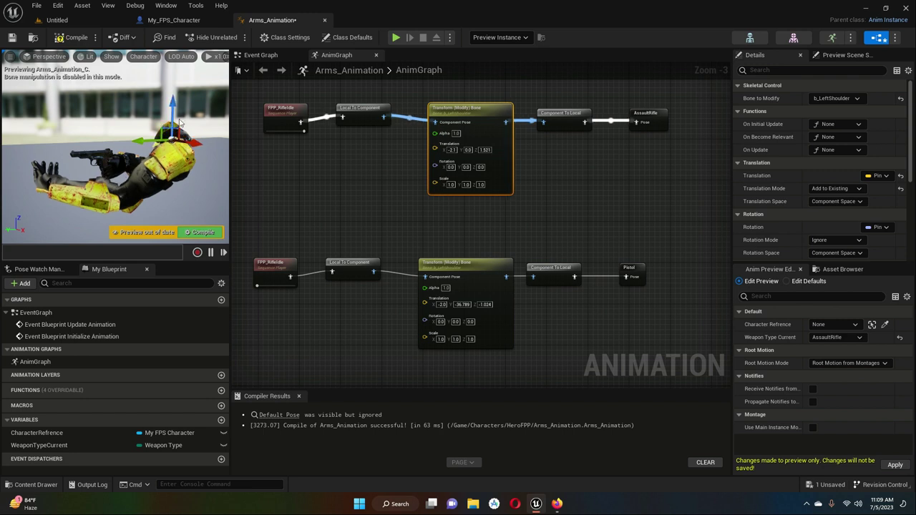
{"action": "left_click", "coordinate": [71, 37]}
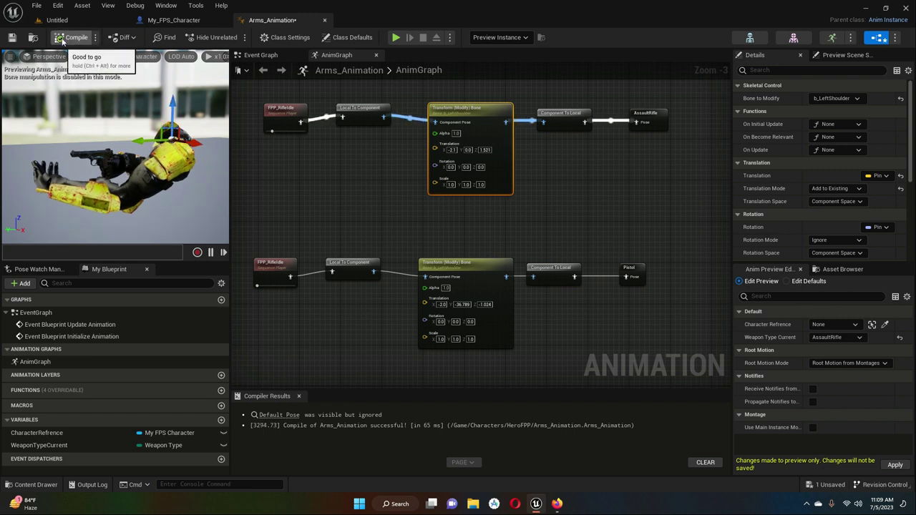
Save Arms_Animation, play the Untitled level with the assault rifle equipped to check the left arm, and stop the session.
{"action": "left_click", "coordinate": [13, 38]}
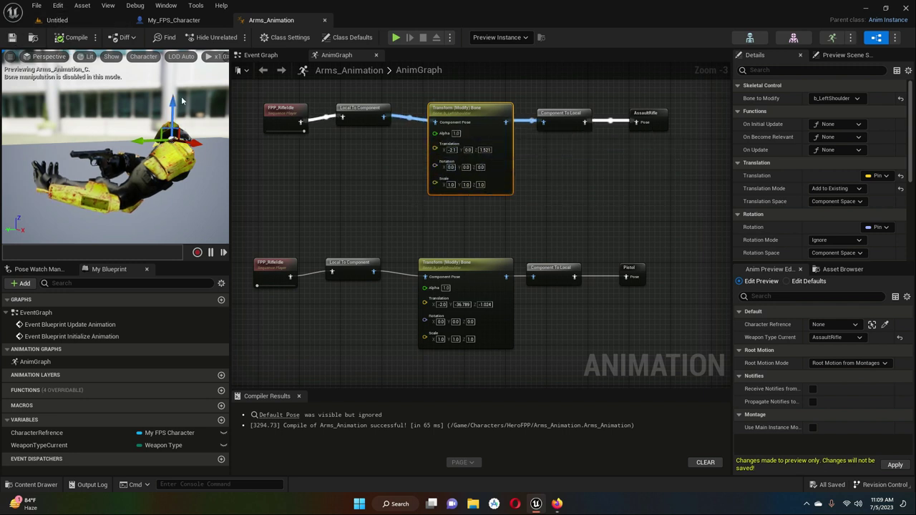
{"action": "left_click", "coordinate": [54, 19]}
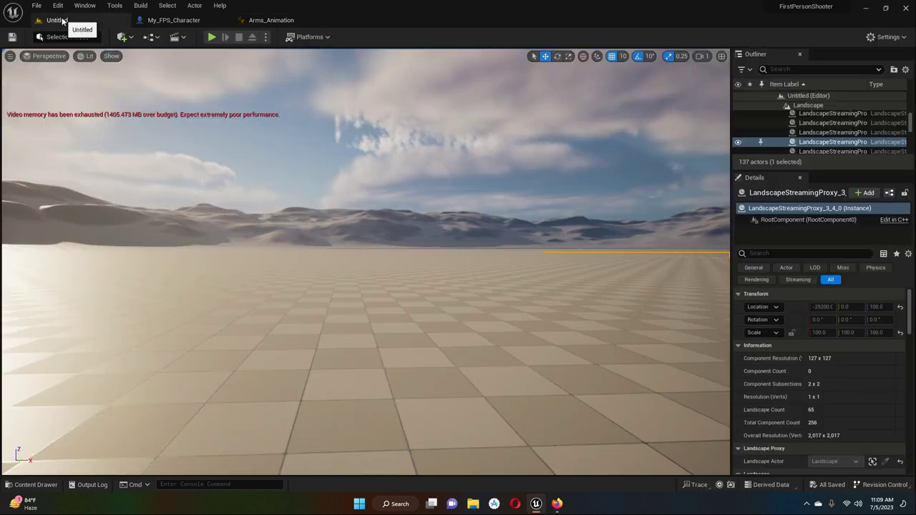
{"action": "left_click", "coordinate": [211, 37]}
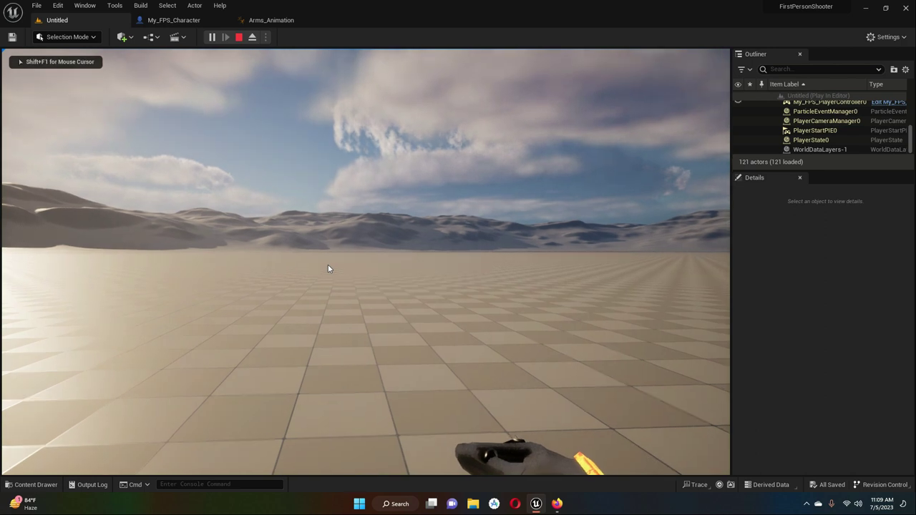
{"action": "key", "text": "1"}
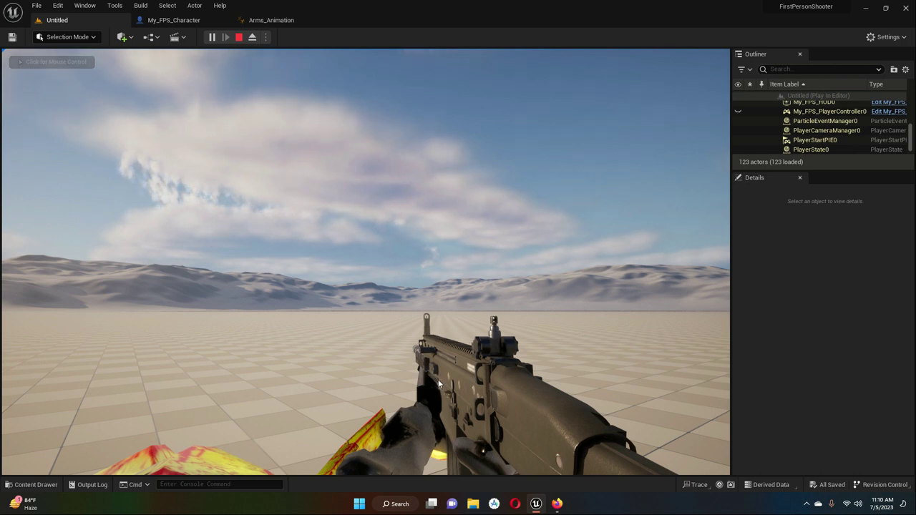
{"action": "left_click", "coordinate": [240, 38]}
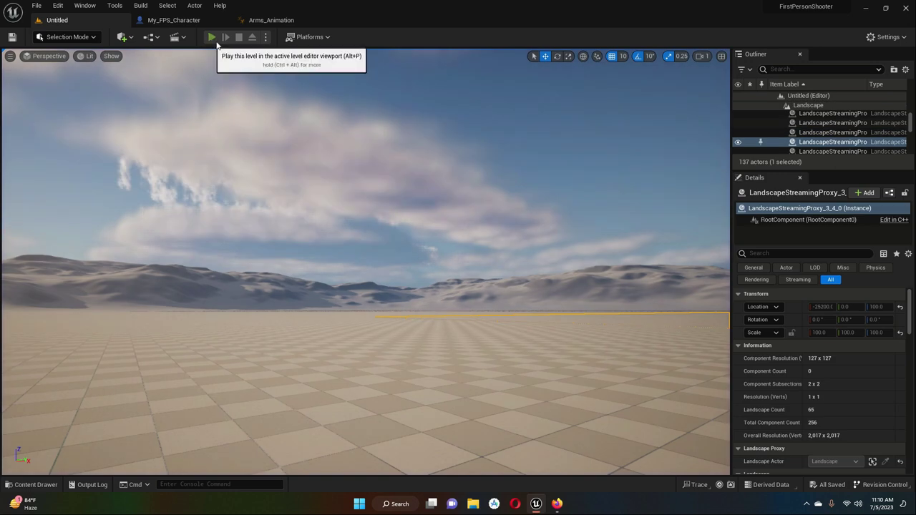
Play the Untitled level with the pistol equipped to check the arm pose, and stop the session.
{"action": "left_click", "coordinate": [212, 37]}
{"action": "left_click", "coordinate": [329, 287]}
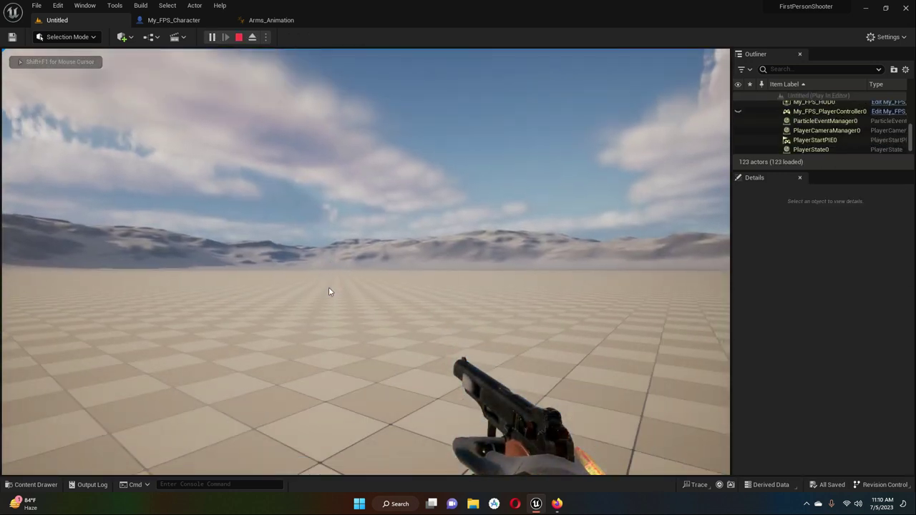
{"action": "key", "text": "shift+F1"}
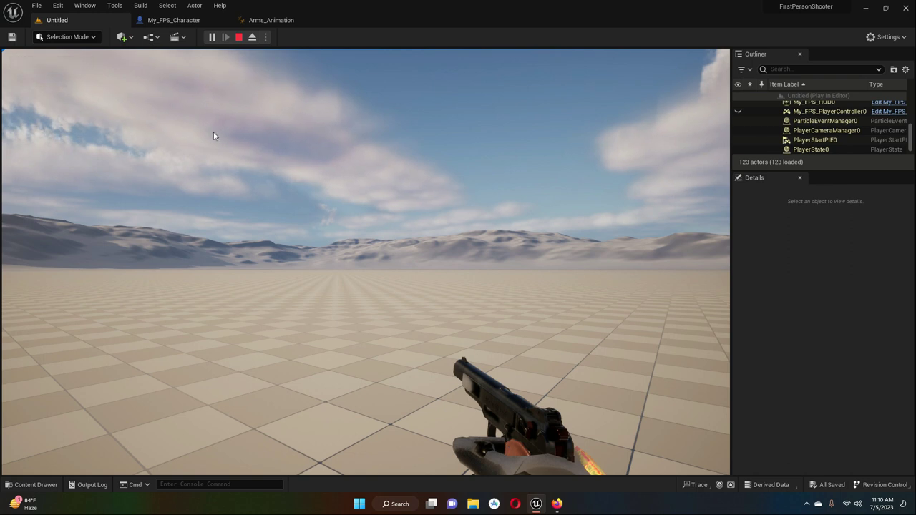
{"action": "left_click", "coordinate": [242, 38]}
Compare the Pistol and AssaultRifle pose node chains in the Arms_Animation AnimGraph.
{"action": "left_click", "coordinate": [270, 22]}
{"action": "left_click_drag", "start_coordinate": [686, 255], "coordinate": [252, 322]}
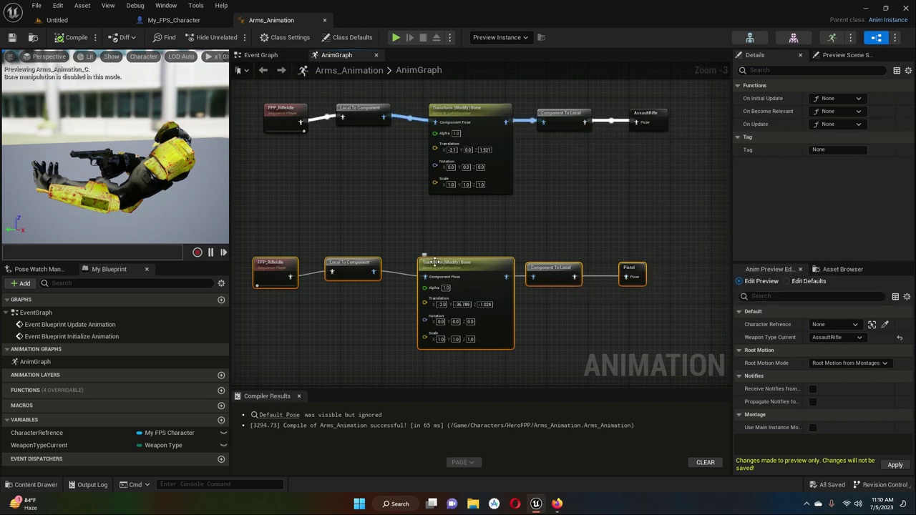
{"action": "left_click_drag", "start_coordinate": [694, 100], "coordinate": [287, 184]}
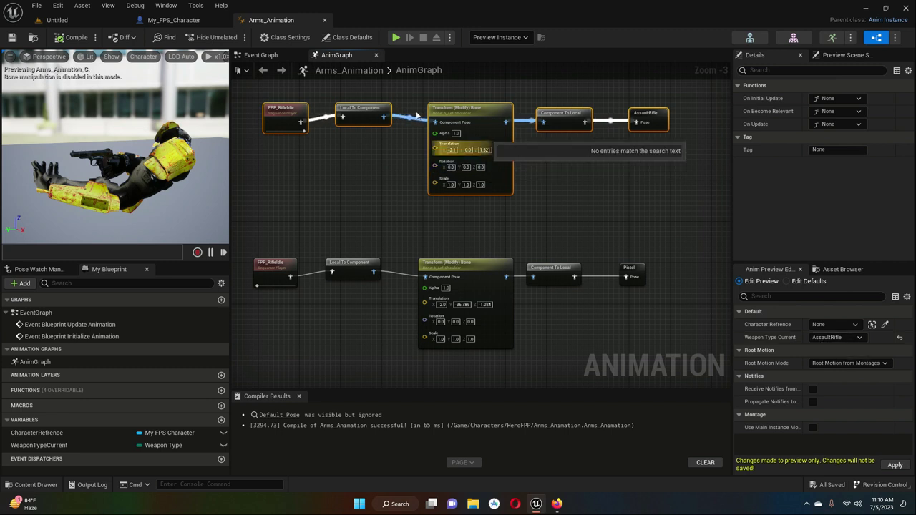
Play the Untitled level again to recheck the arms holding the rifle, and stop the session.
{"action": "left_click", "coordinate": [82, 20]}
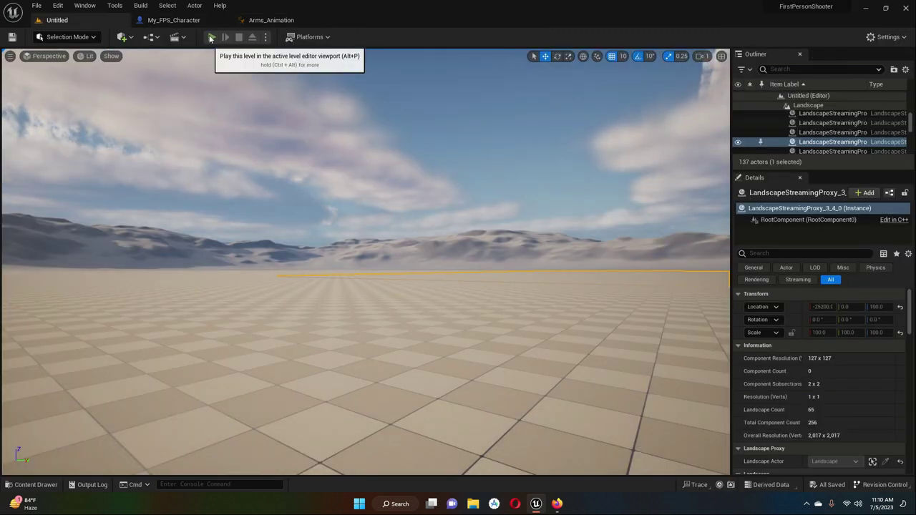
{"action": "key", "text": "alt+p"}
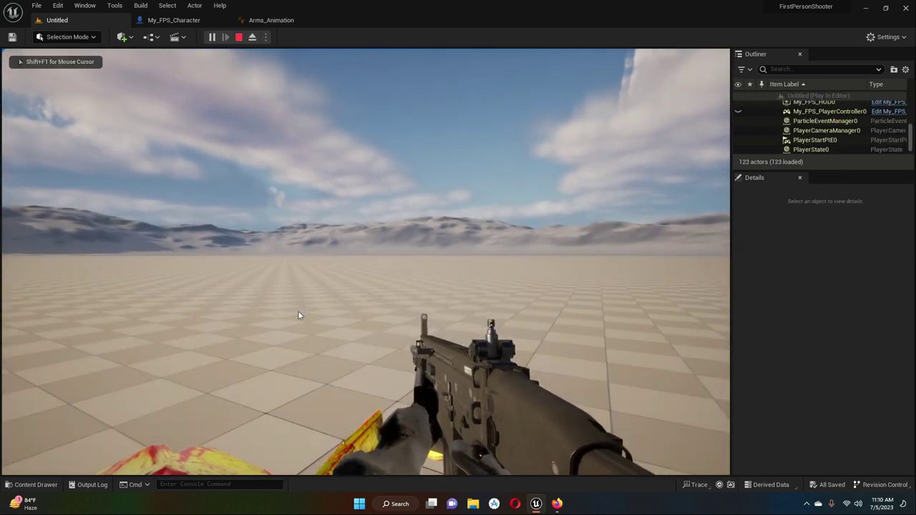
{"action": "key", "text": "shift+F1"}
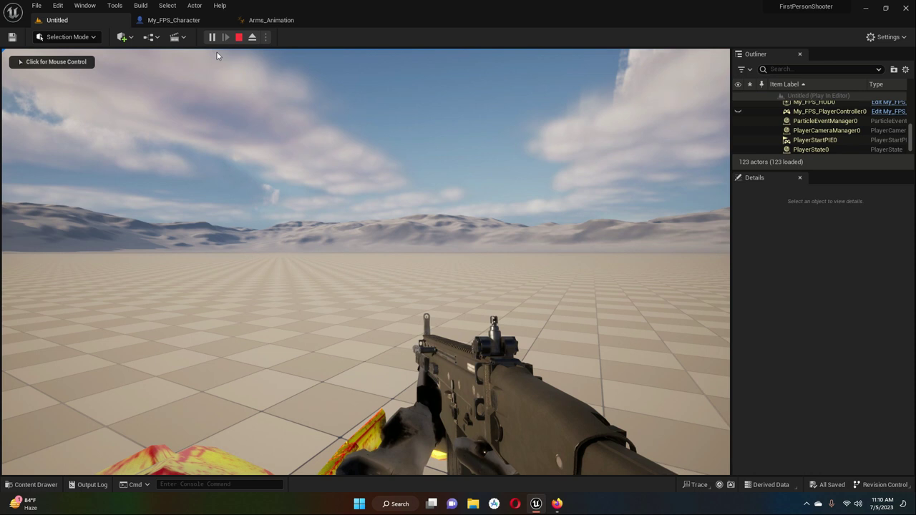
{"action": "left_click", "coordinate": [240, 37]}
Preview the Pistol weapon type in Arms_Animation and move the pistol pose's b_LeftShoulder bone to translation Y -51.581.
{"action": "left_click", "coordinate": [271, 20]}
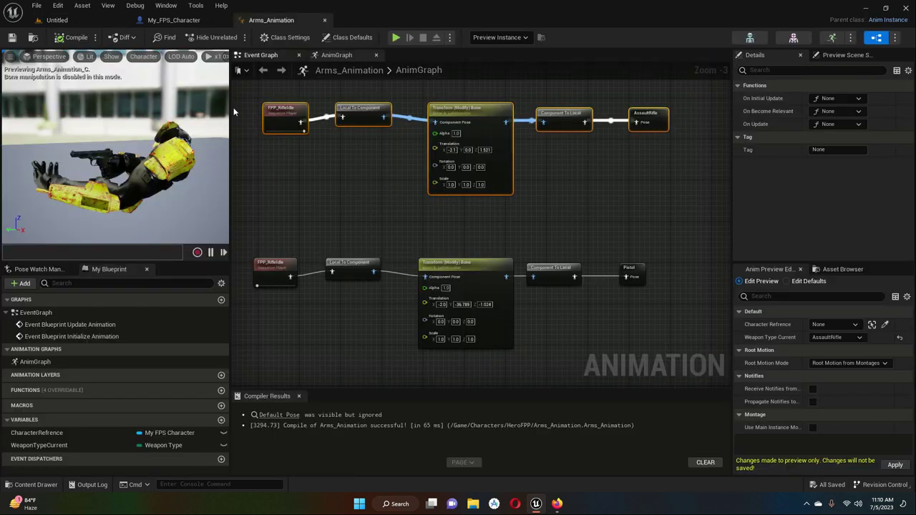
{"action": "left_click", "coordinate": [477, 287]}
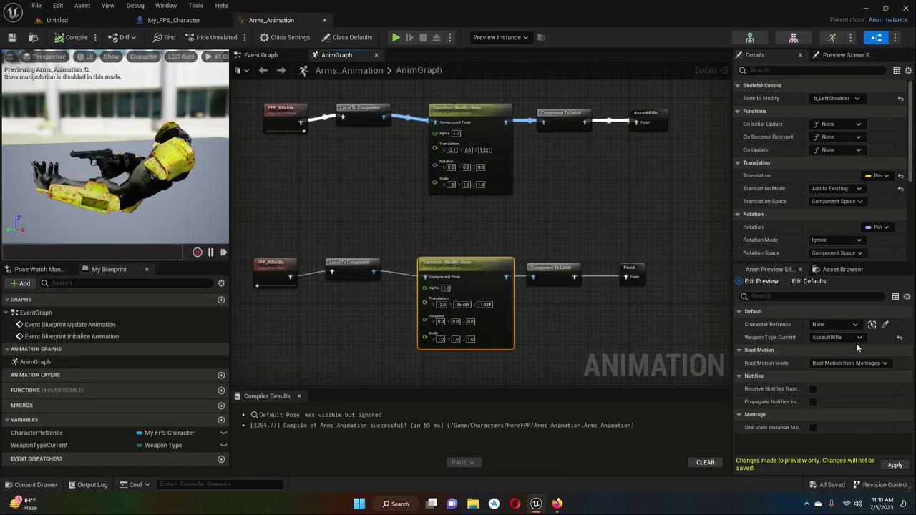
{"action": "left_click", "coordinate": [834, 337]}
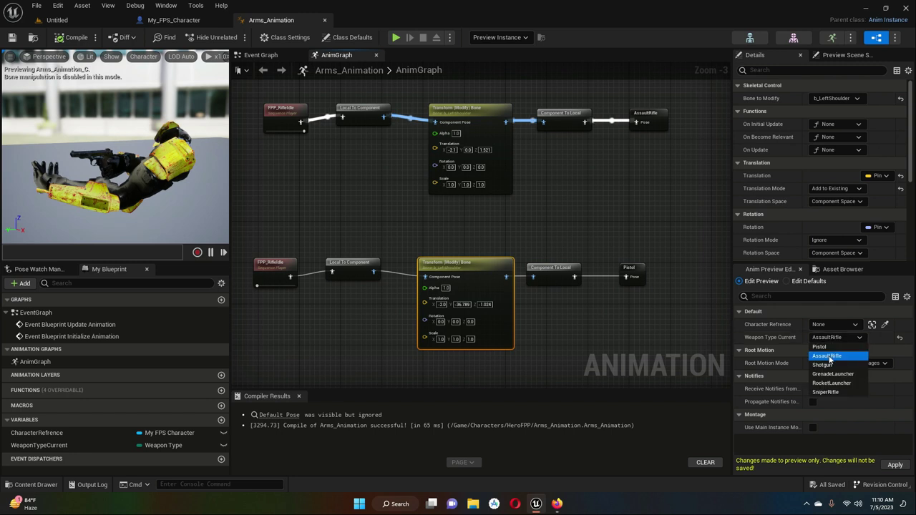
{"action": "left_click", "coordinate": [830, 347]}
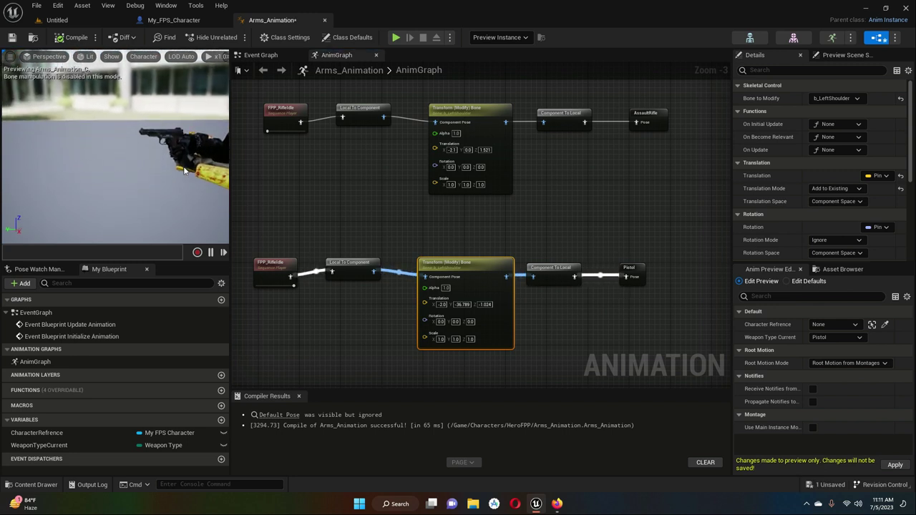
{"action": "middle_click_drag", "start_coordinate": [161, 171], "coordinate": [136, 169]}
{"action": "right_click_drag", "start_coordinate": [136, 170], "coordinate": [91, 166]}
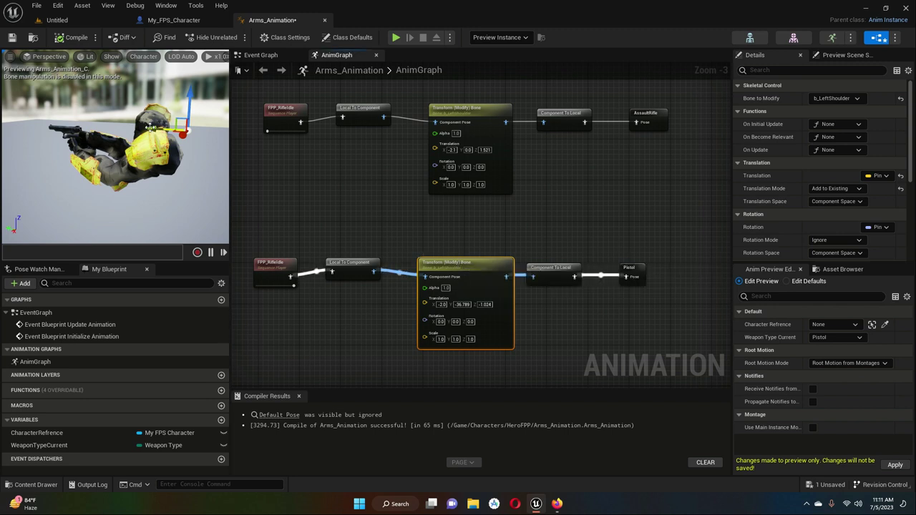
{"action": "left_click_drag", "start_coordinate": [152, 129], "coordinate": [152, 129]}
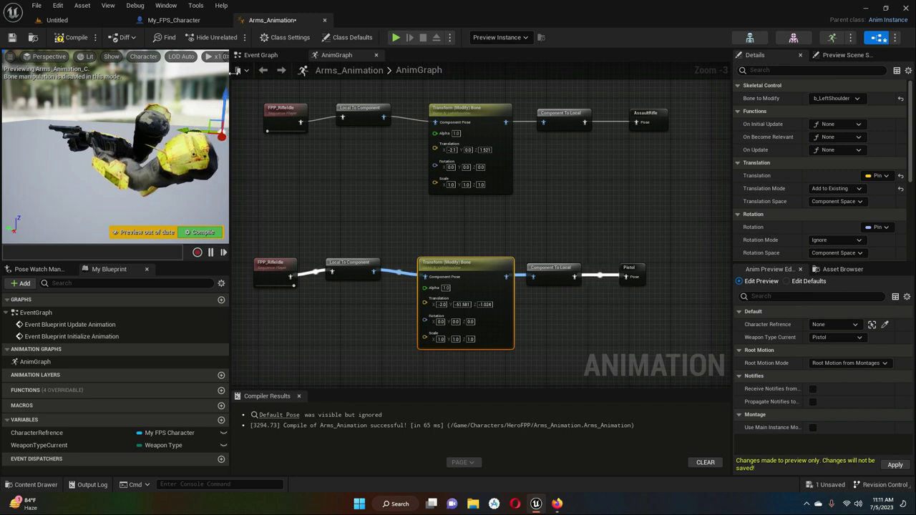
Compile and save Arms_Animation, and play the Untitled level to check the pistol pose.
{"action": "left_click", "coordinate": [71, 37]}
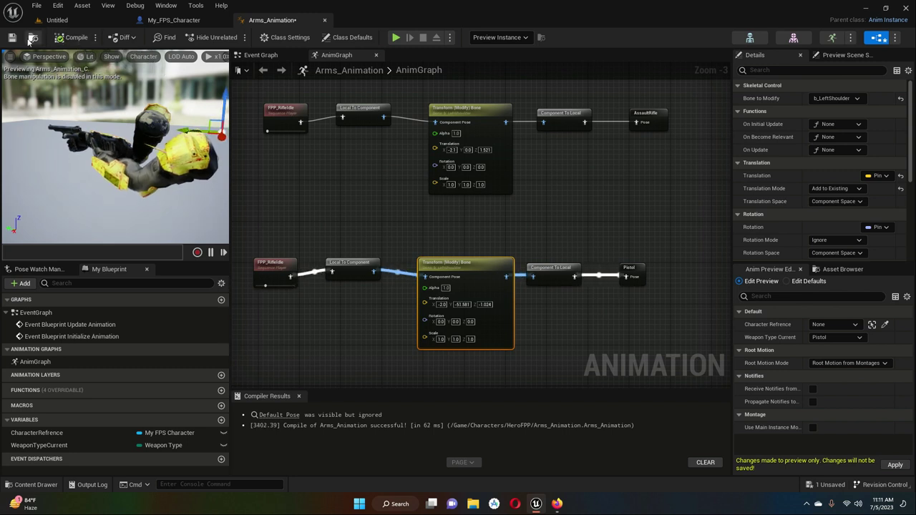
{"action": "left_click", "coordinate": [57, 20]}
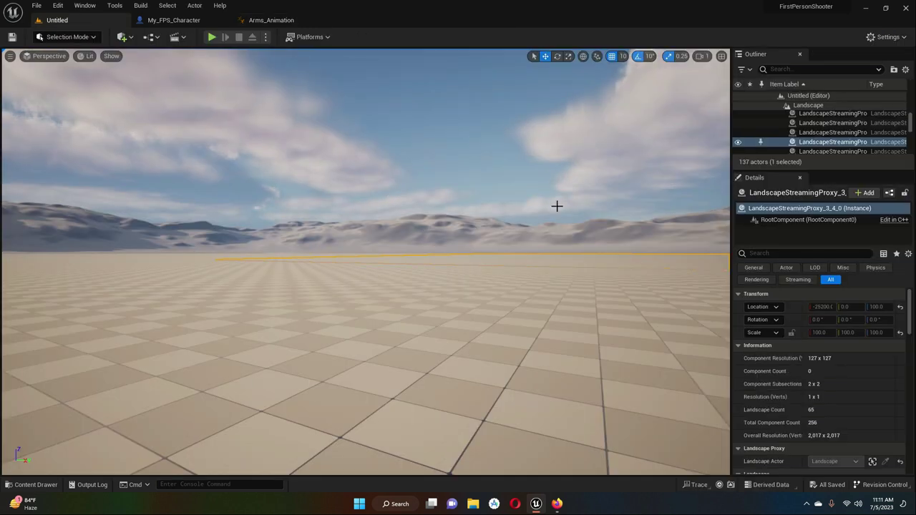
{"action": "left_click", "coordinate": [211, 37]}
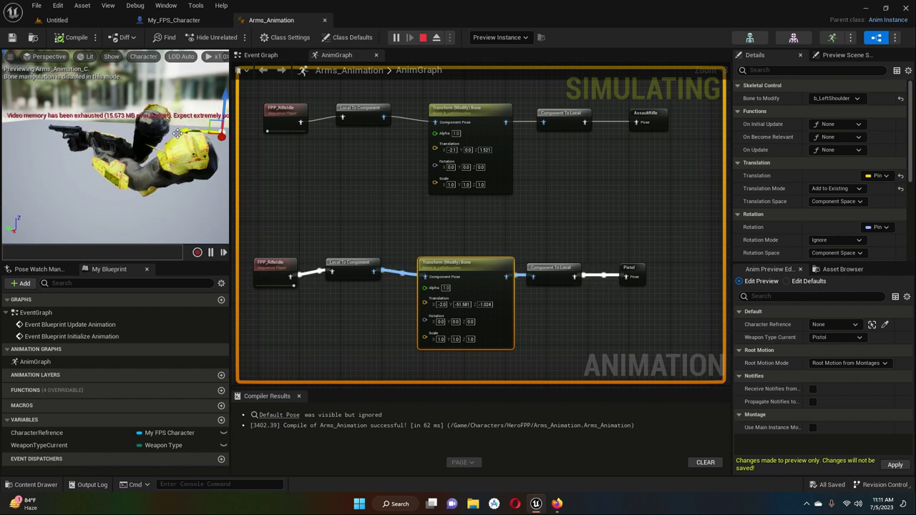
Move the pistol pose's b_LeftShoulder bone to translation Y -46.604, undo the extra bone edit, and compile Arms_Animation.
{"action": "left_click_drag", "start_coordinate": [187, 130], "coordinate": [148, 156]}
{"action": "left_click_drag", "start_coordinate": [208, 138], "coordinate": [207, 156]}
{"action": "key", "text": "ctrl+z"}
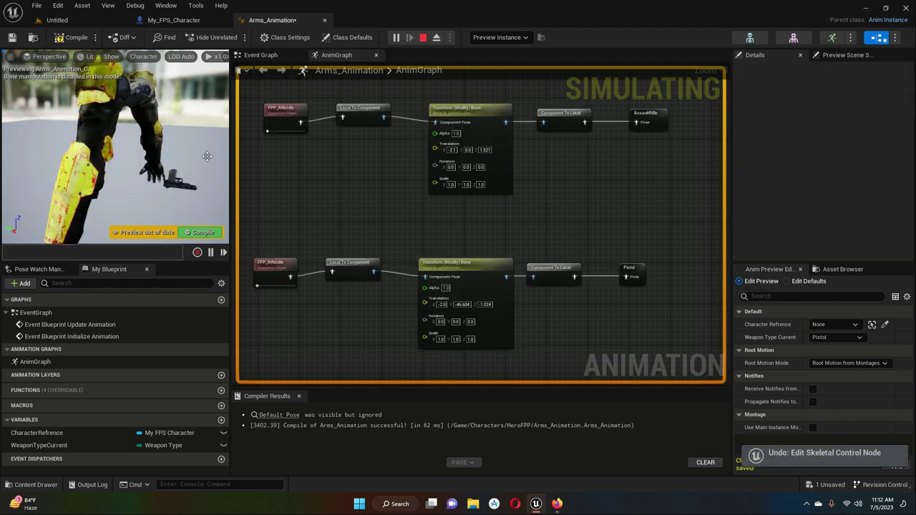
{"action": "left_click", "coordinate": [73, 38]}
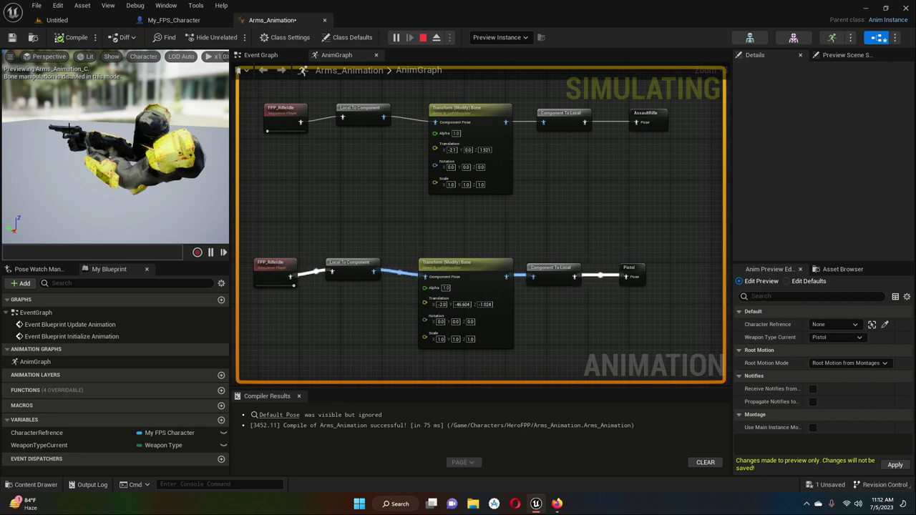
{"action": "right_click", "coordinate": [436, 305]}
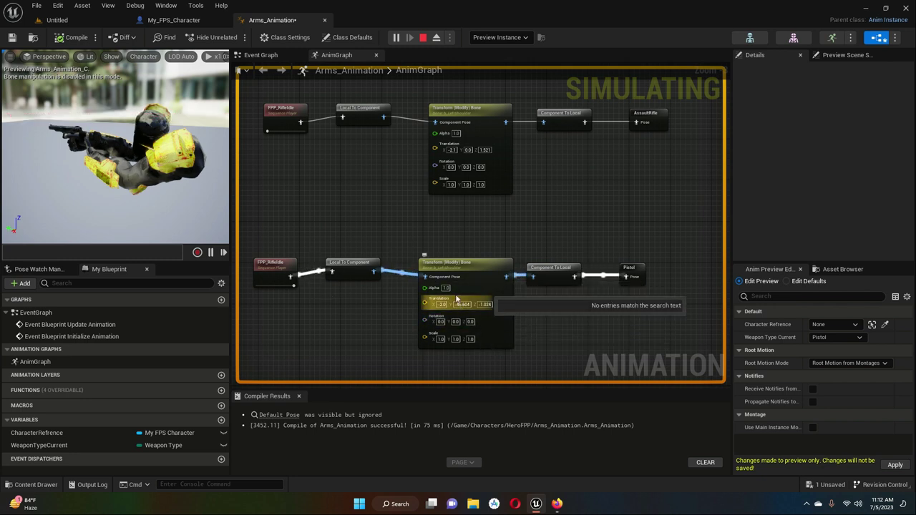
{"action": "key", "text": "Escape"}
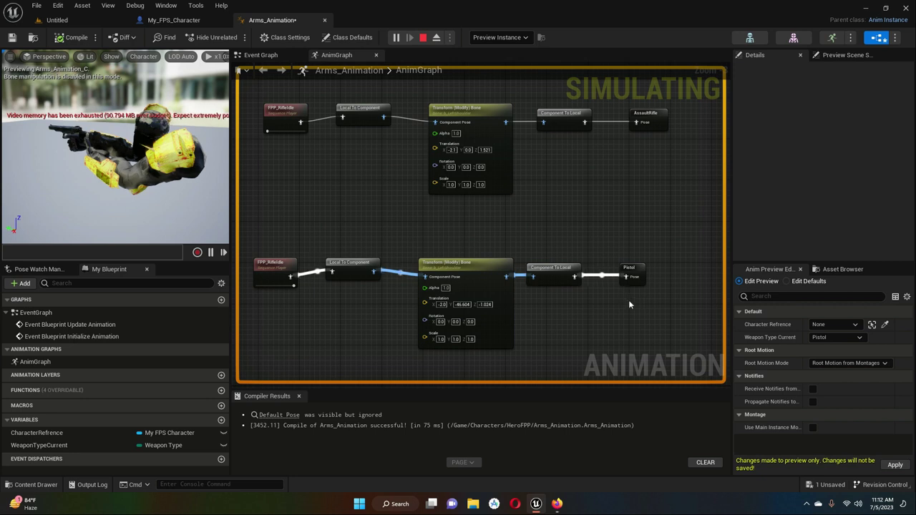
{"action": "left_click_drag", "start_coordinate": [674, 271], "coordinate": [454, 320]}
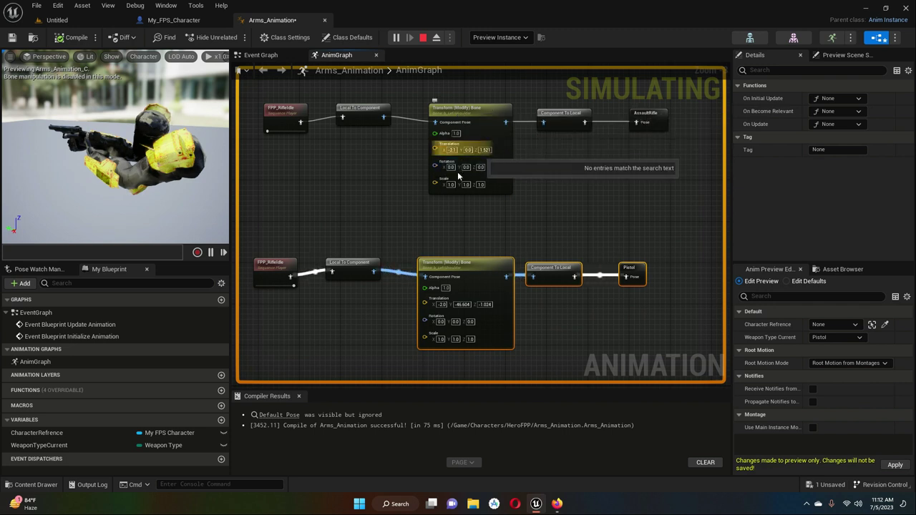
{"action": "left_click", "coordinate": [415, 189]}
Compile and save Arms_Animation, and stop the running play session.
{"action": "left_click", "coordinate": [80, 38]}
{"action": "left_click", "coordinate": [13, 38]}
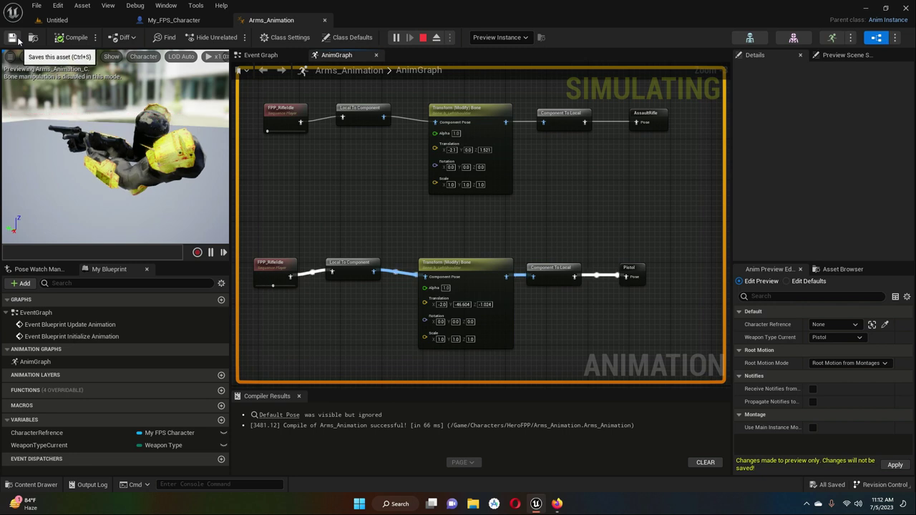
{"action": "left_click", "coordinate": [423, 38]}
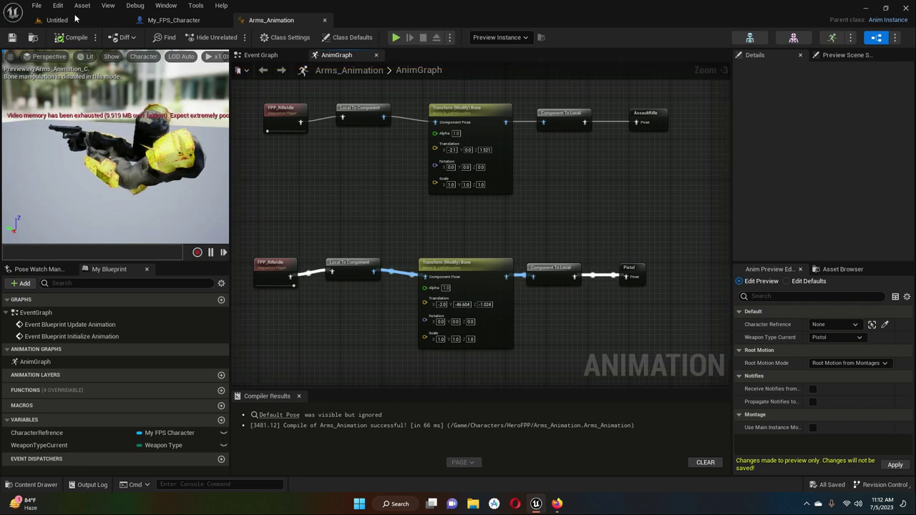
Play the Untitled level with the pistol equipped to check the adjusted left shoulder, and stop the session.
{"action": "left_click", "coordinate": [75, 19]}
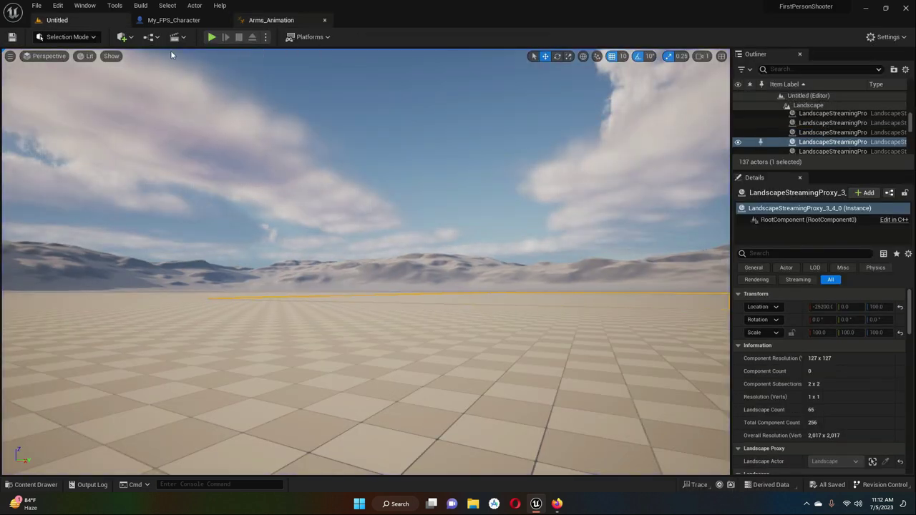
{"action": "left_click", "coordinate": [271, 20]}
{"action": "left_click", "coordinate": [174, 20]}
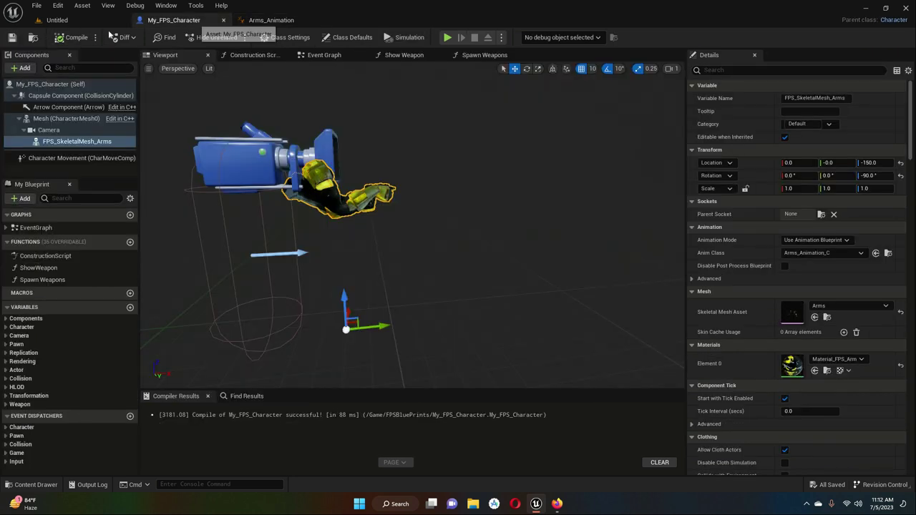
{"action": "left_click", "coordinate": [58, 20]}
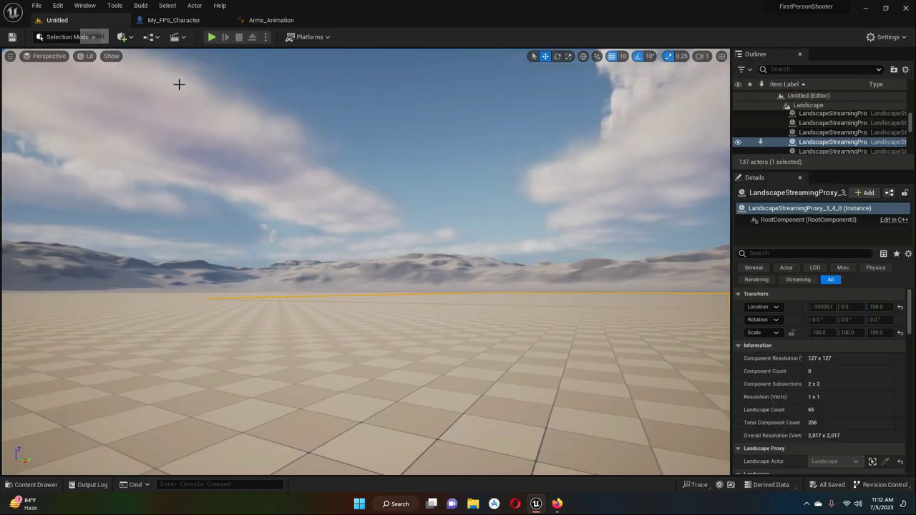
{"action": "left_click", "coordinate": [211, 38]}
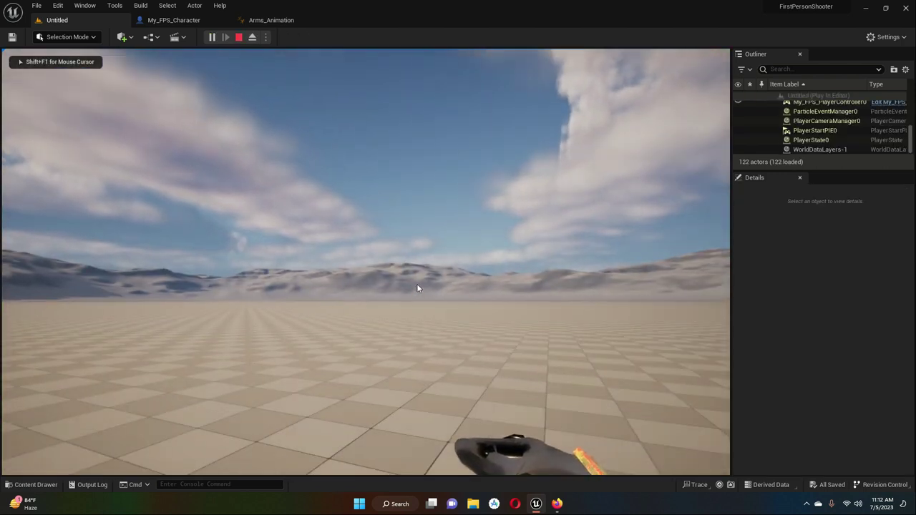
{"action": "key", "text": "1"}
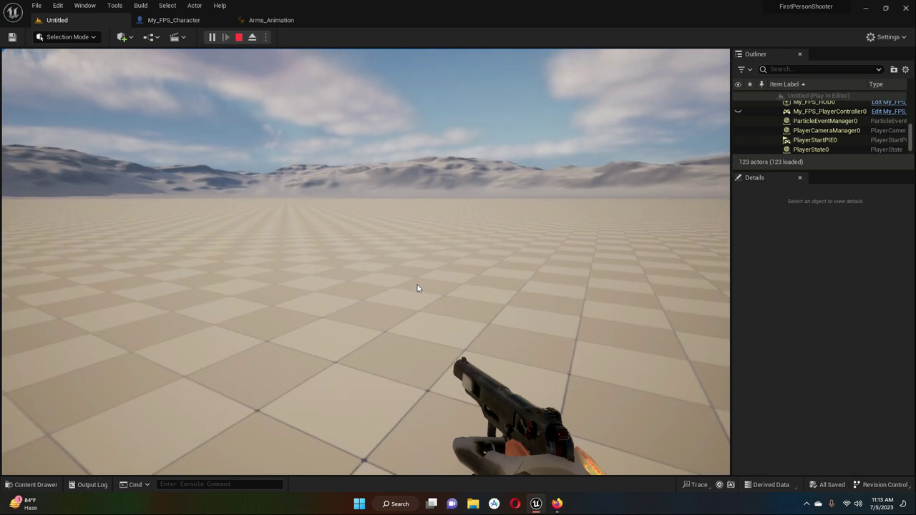
{"action": "left_click", "coordinate": [239, 38]}
Play the Untitled level once more, check the equipped assault rifle, and release the mouse cursor from the game.
{"action": "left_click", "coordinate": [214, 37]}
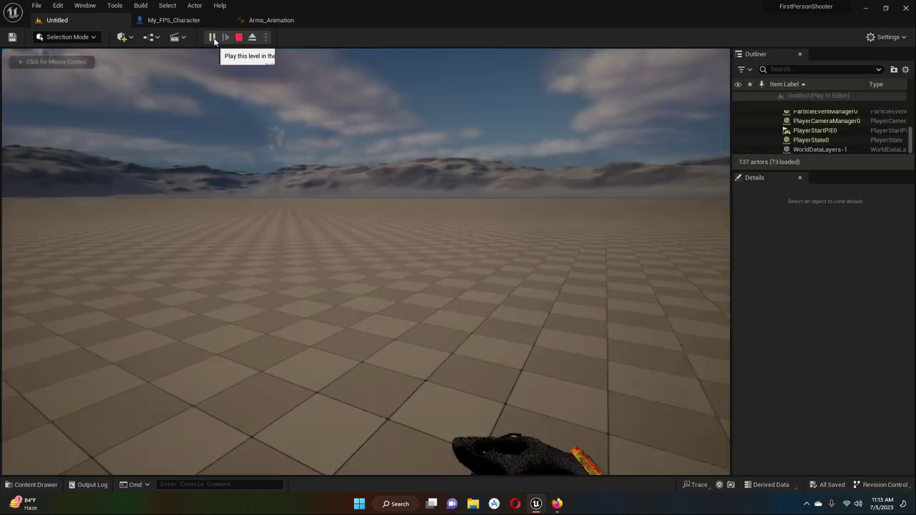
{"action": "left_click", "coordinate": [337, 236]}
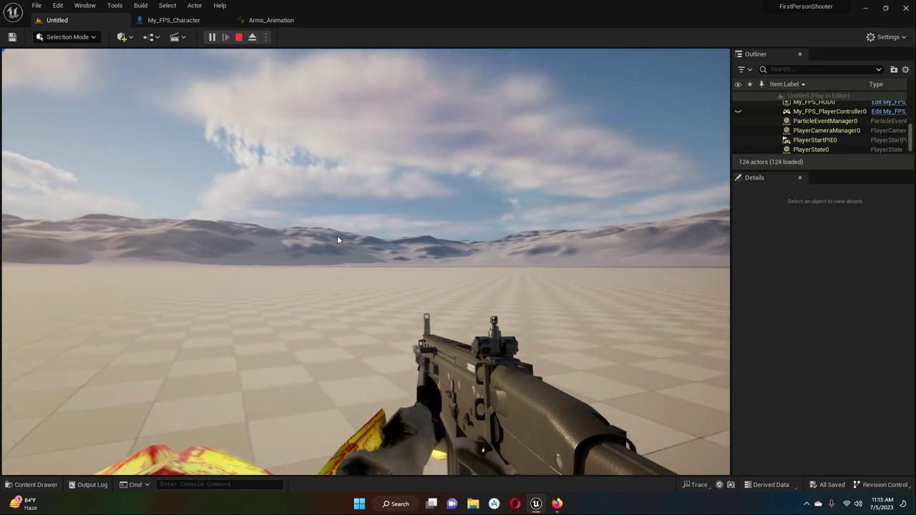
{"action": "key", "text": "shift+F1"}
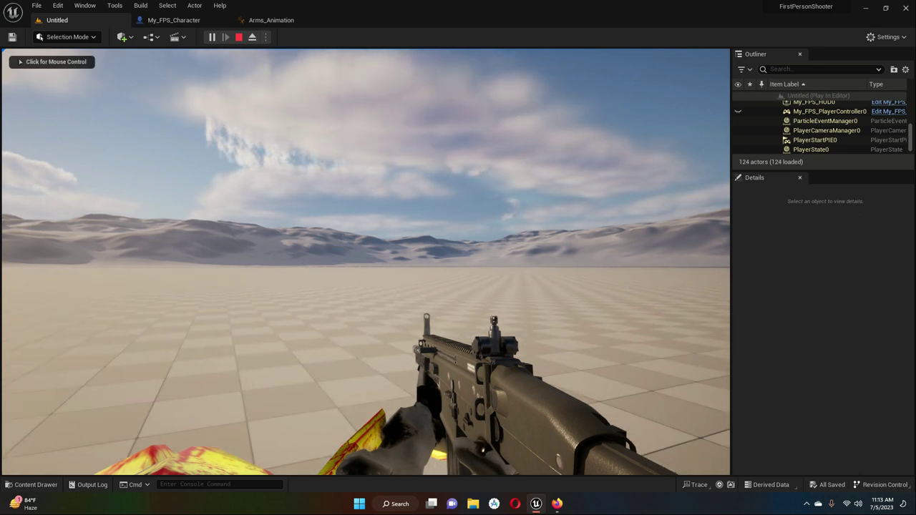